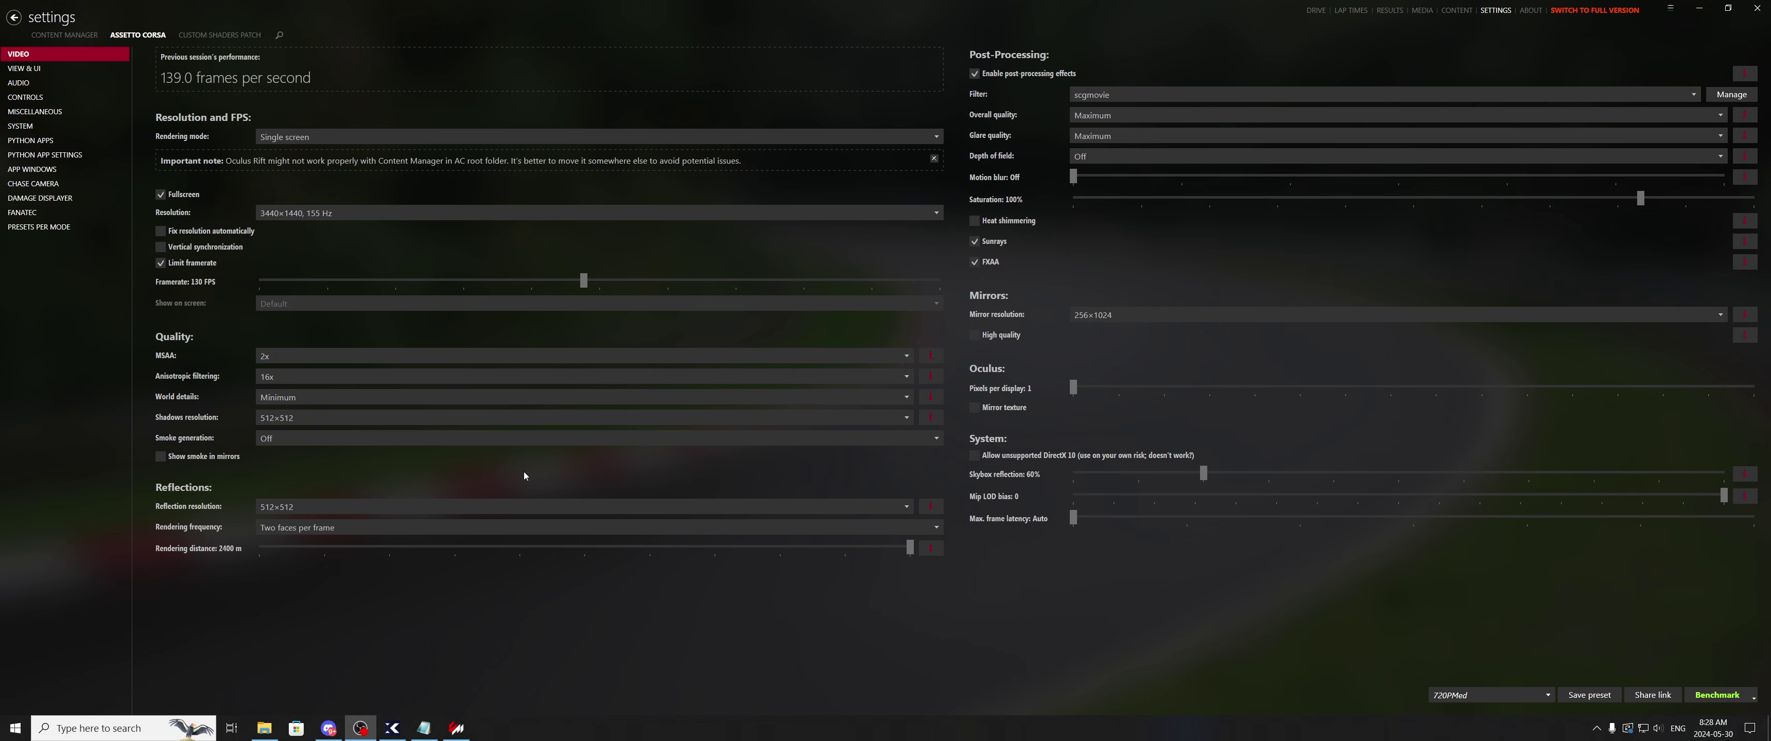
- Check the available shadows resolutions and preview the in-game look of the 512×512 setting
{"action": "left_click", "coordinate": [362, 420]}
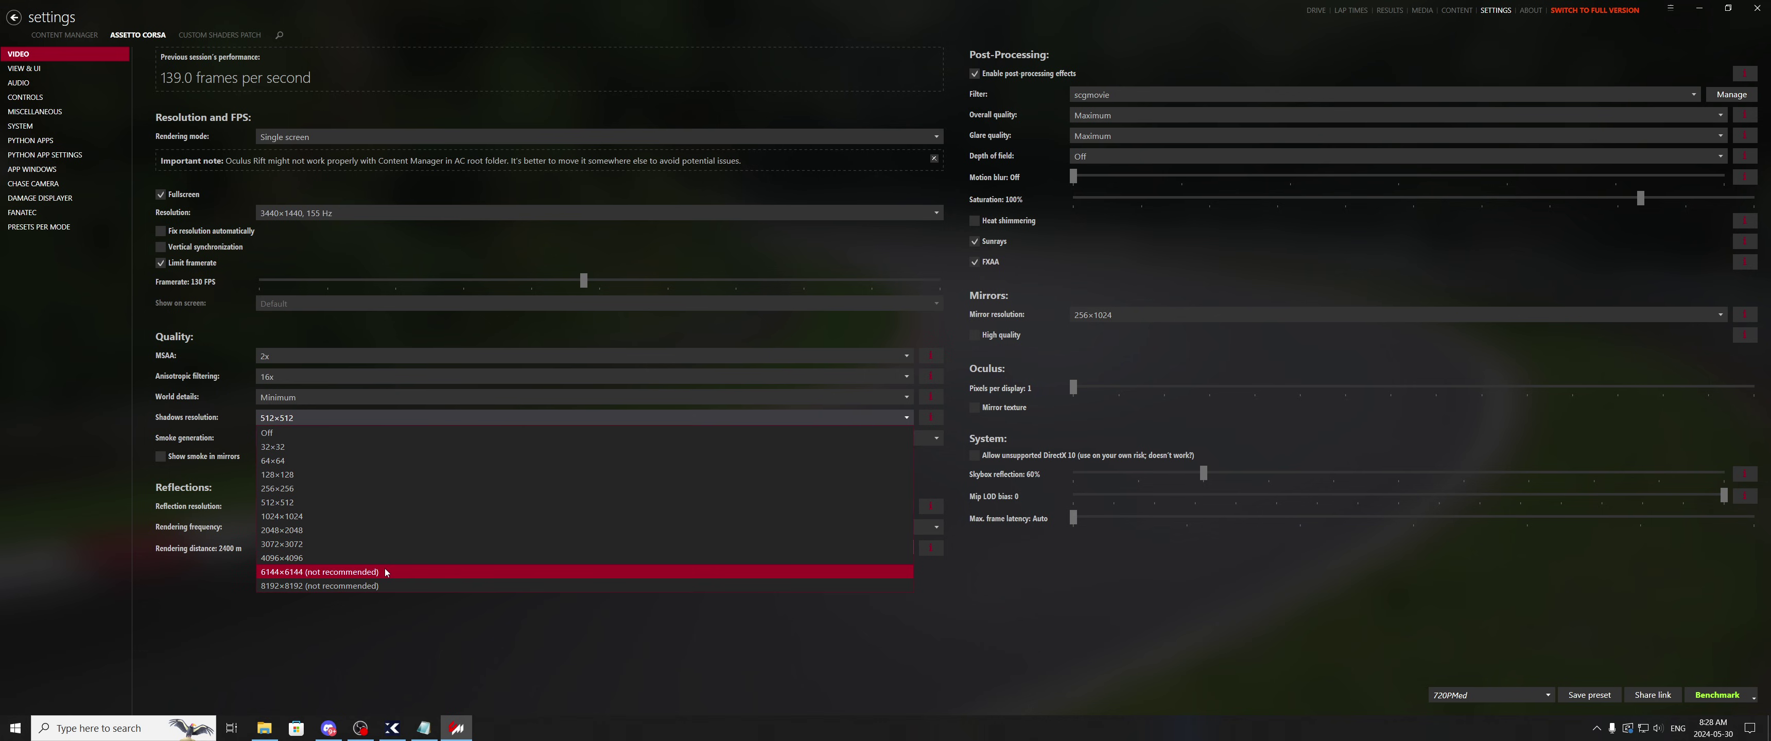
{"action": "left_click", "coordinate": [99, 375]}
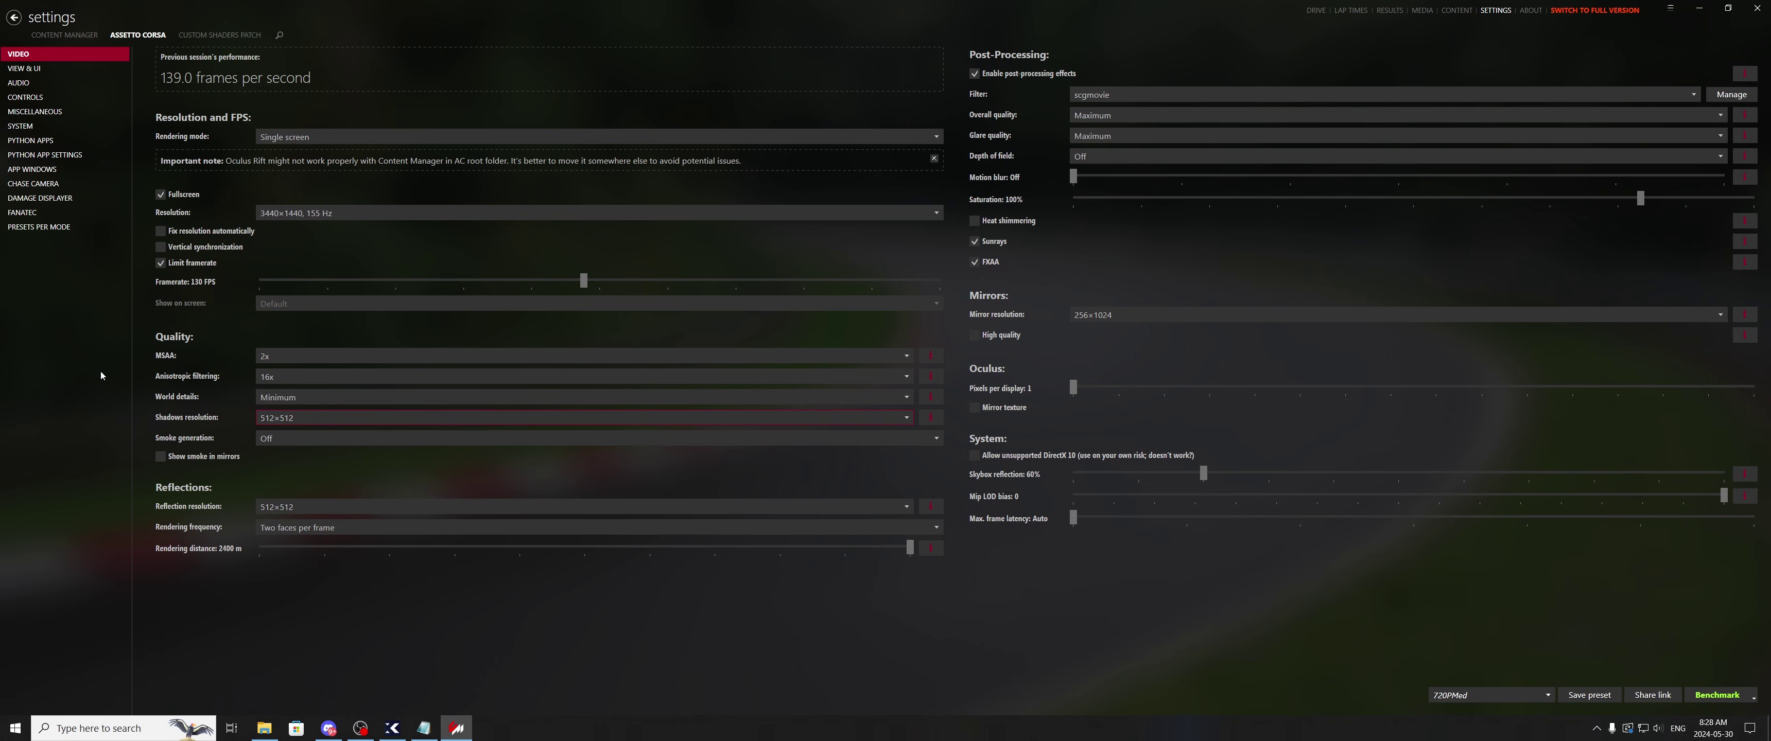
{"action": "left_click", "coordinate": [382, 421]}
{"action": "left_click", "coordinate": [380, 500]}
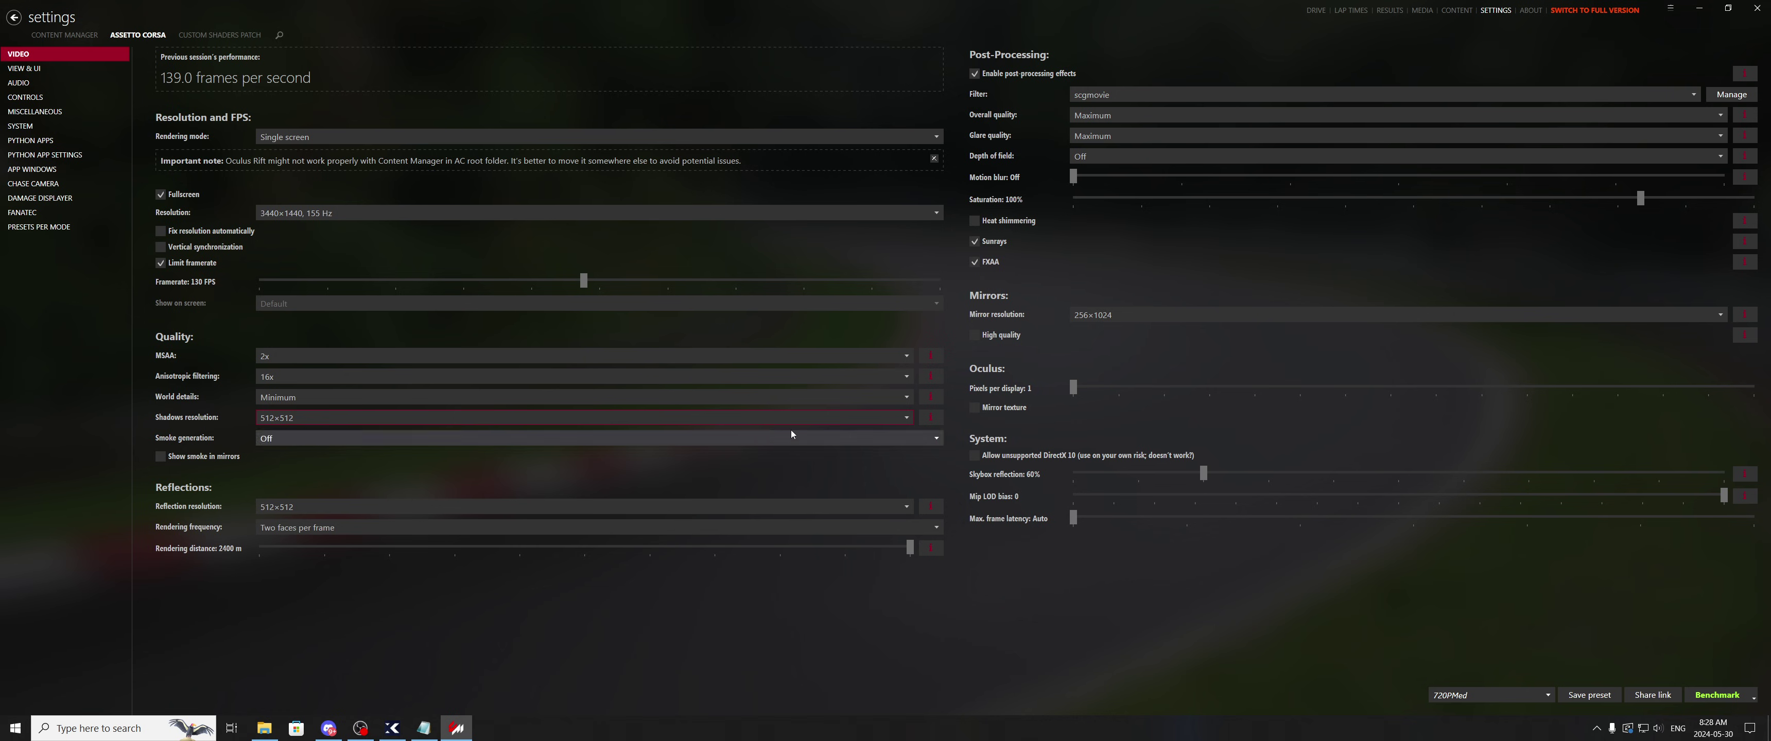
{"action": "left_click", "coordinate": [931, 419]}
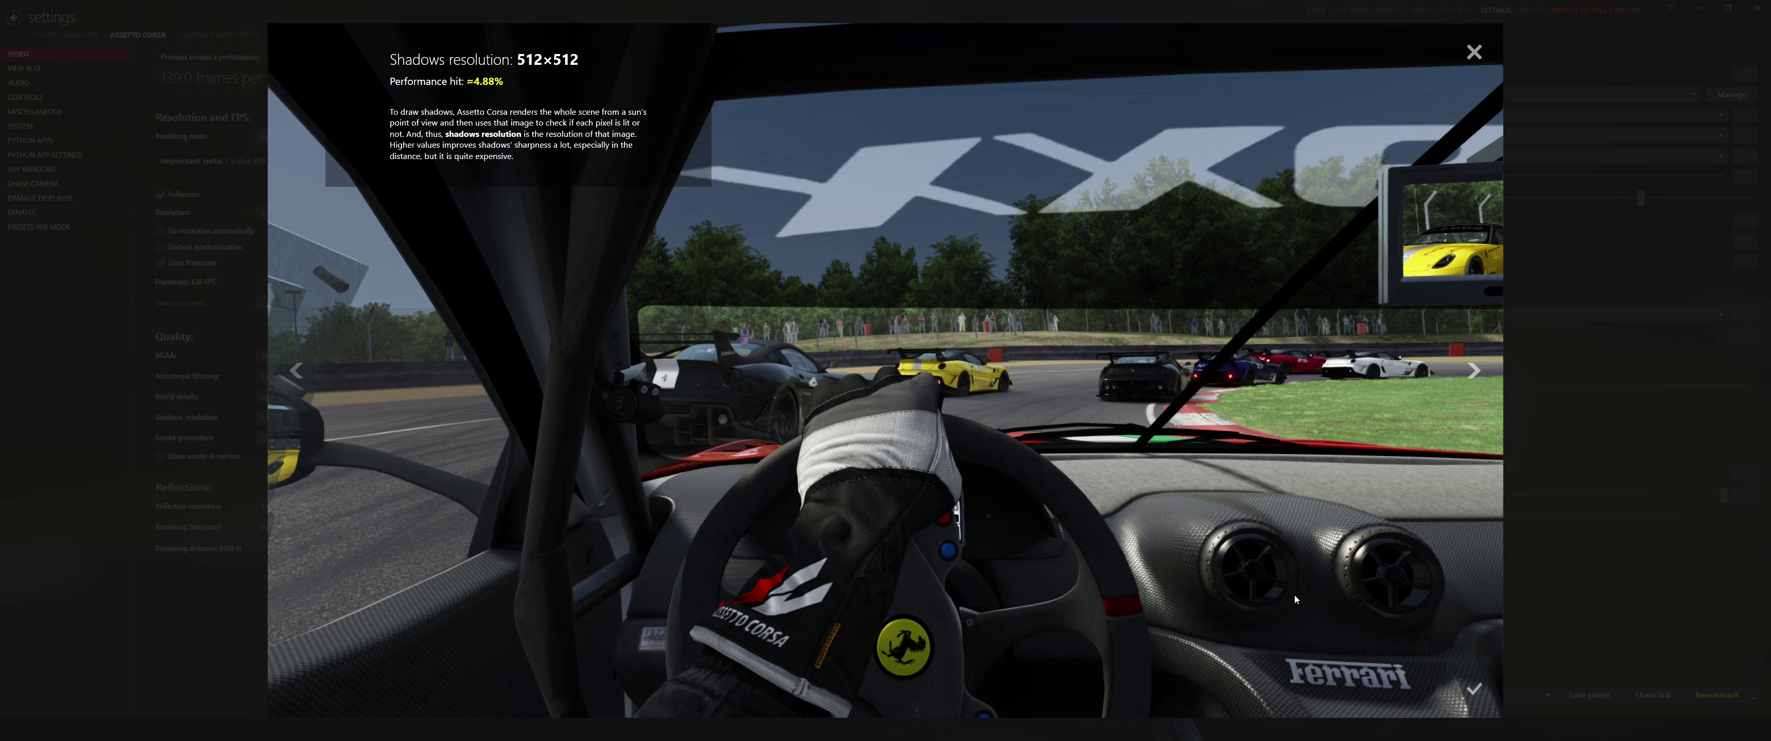
{"action": "left_click", "coordinate": [1062, 524]}
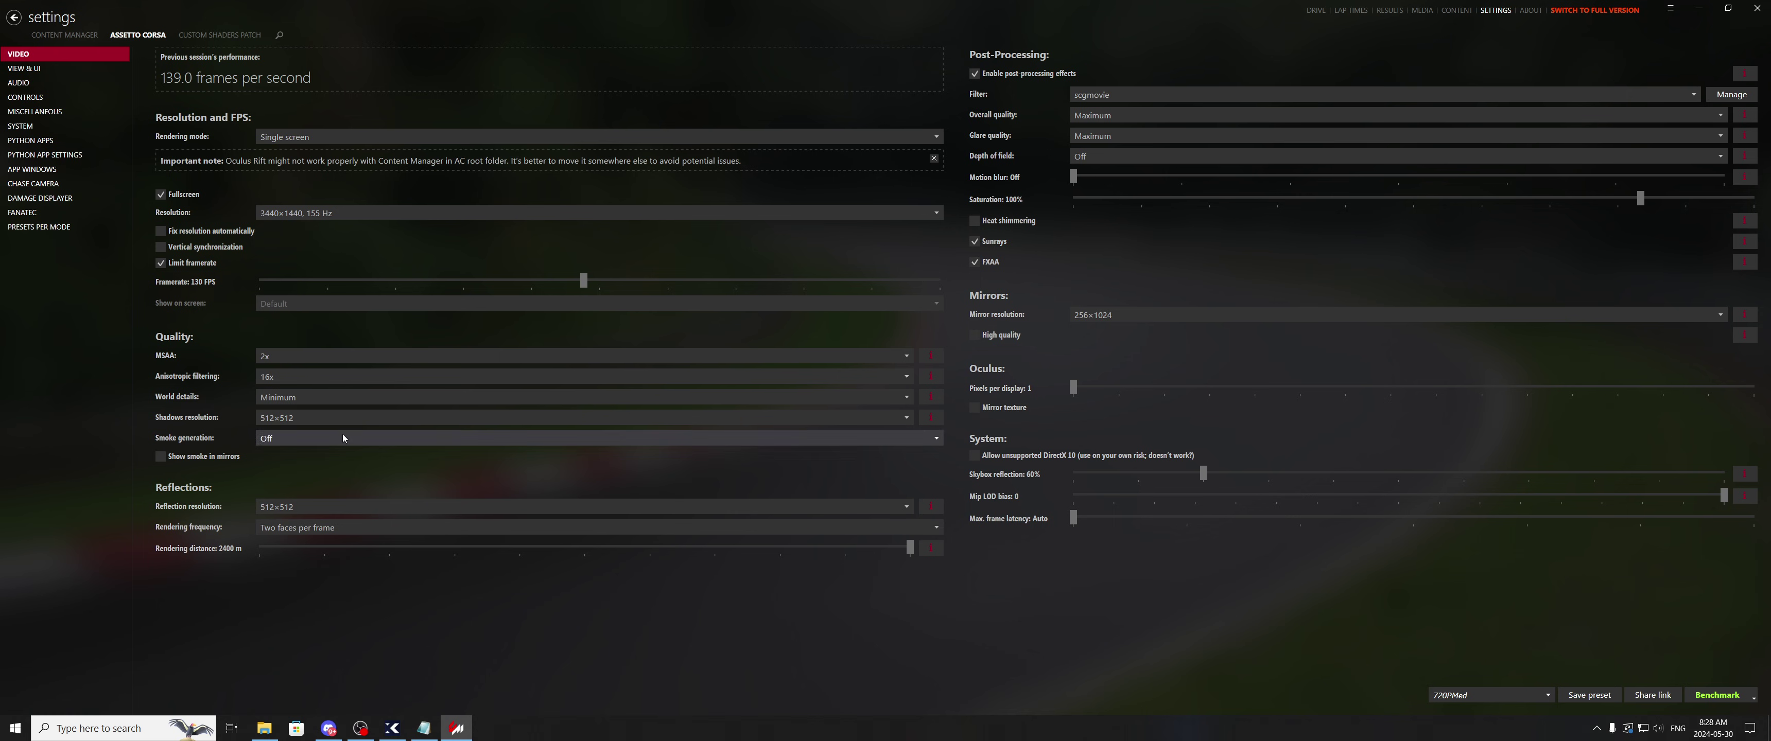
- Set the shadows resolution to 4096×4096 and preview its in-game look
{"action": "left_click", "coordinate": [351, 418]}
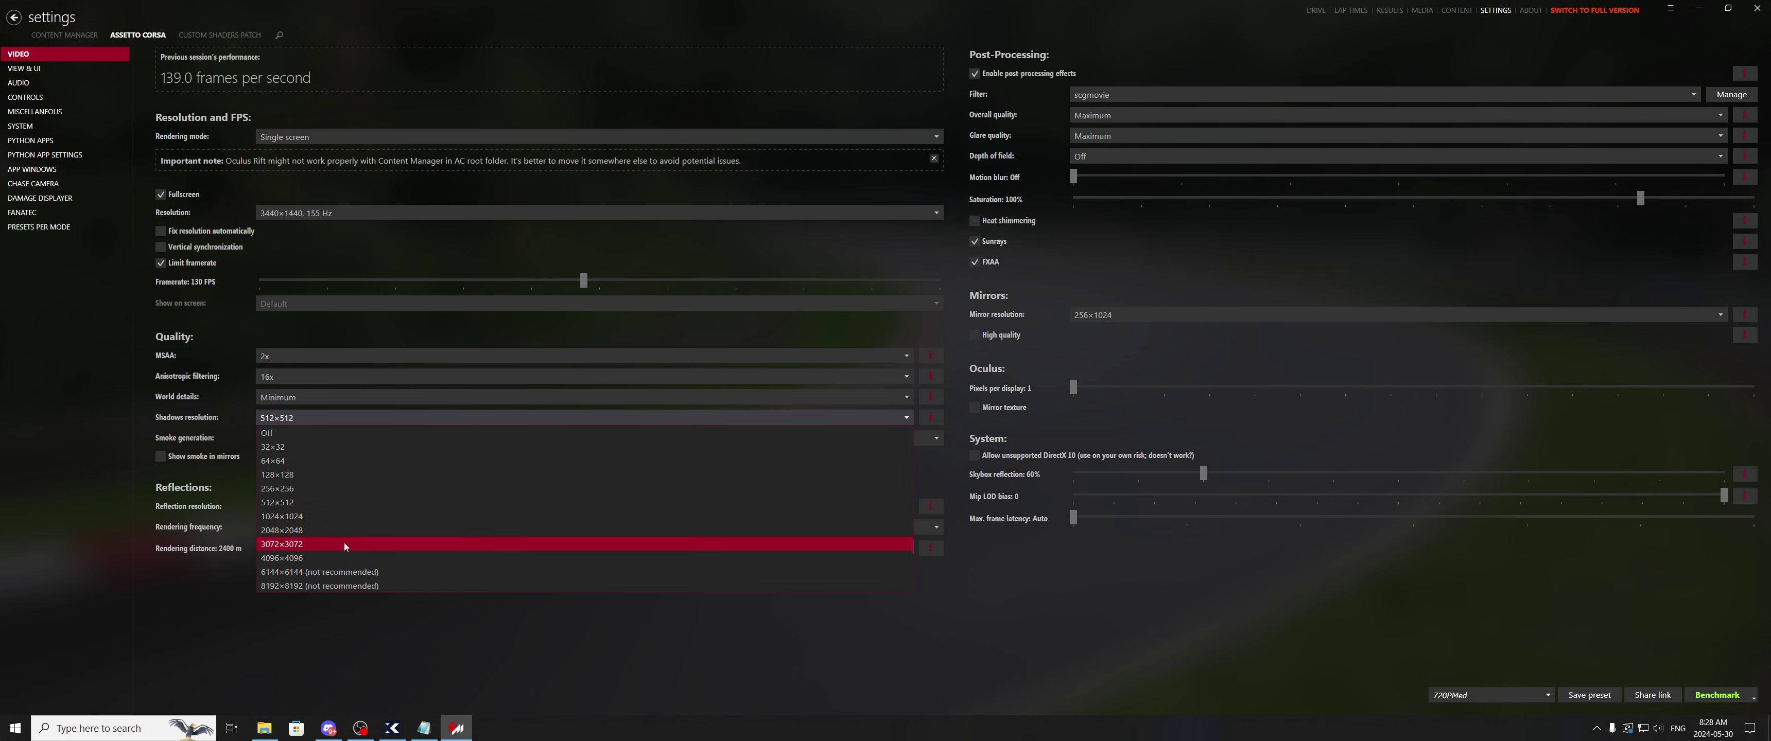
{"action": "left_click", "coordinate": [357, 557]}
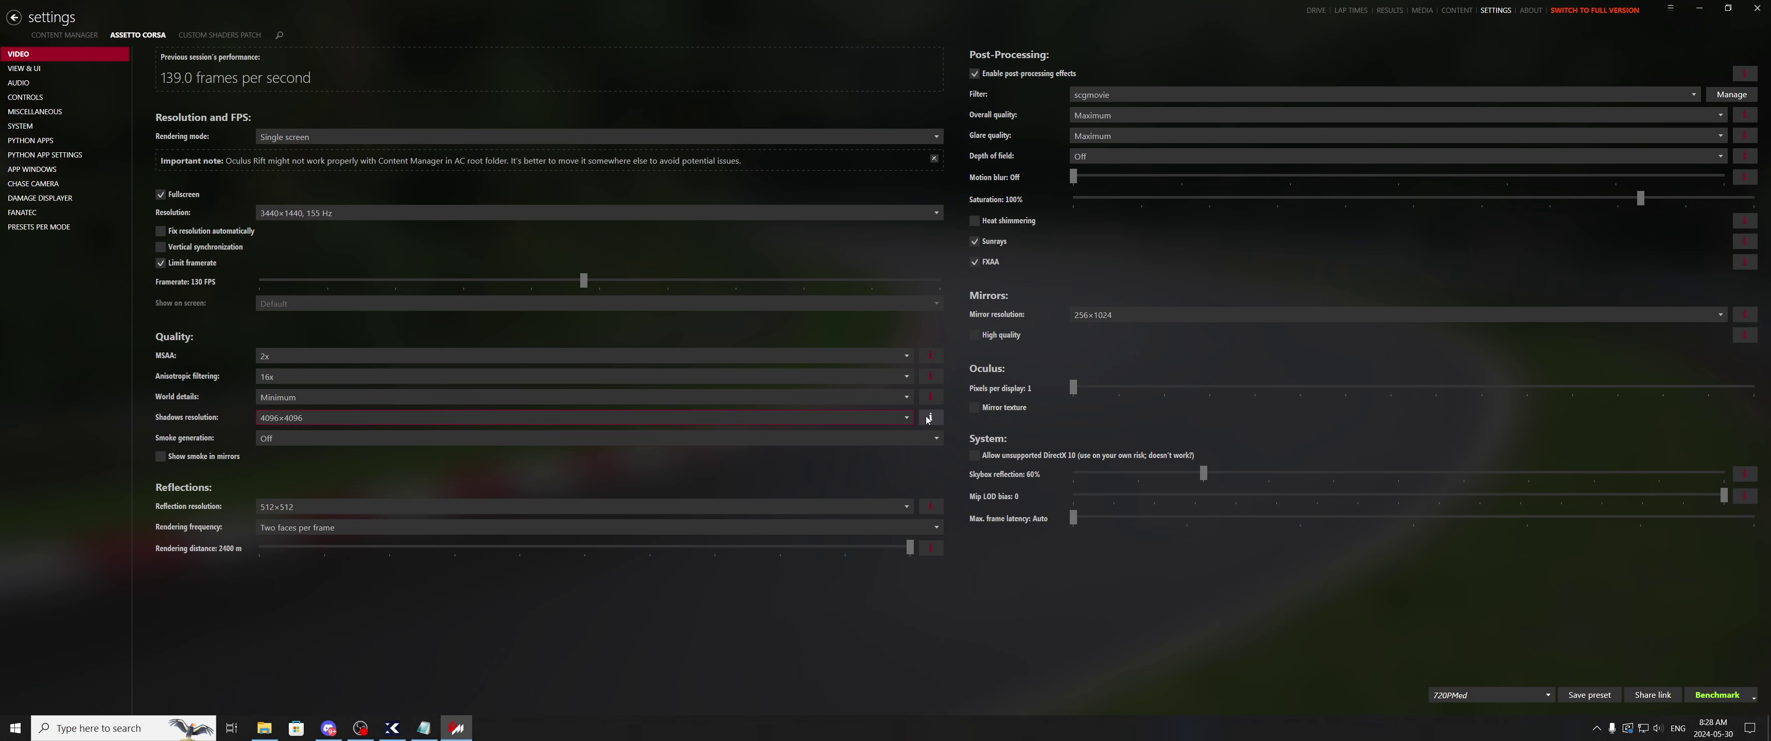
{"action": "left_click", "coordinate": [930, 417]}
{"action": "left_click", "coordinate": [687, 476]}
- Set the shadows resolution in the video quality settings to 2048×2048
{"action": "left_click", "coordinate": [340, 418]}
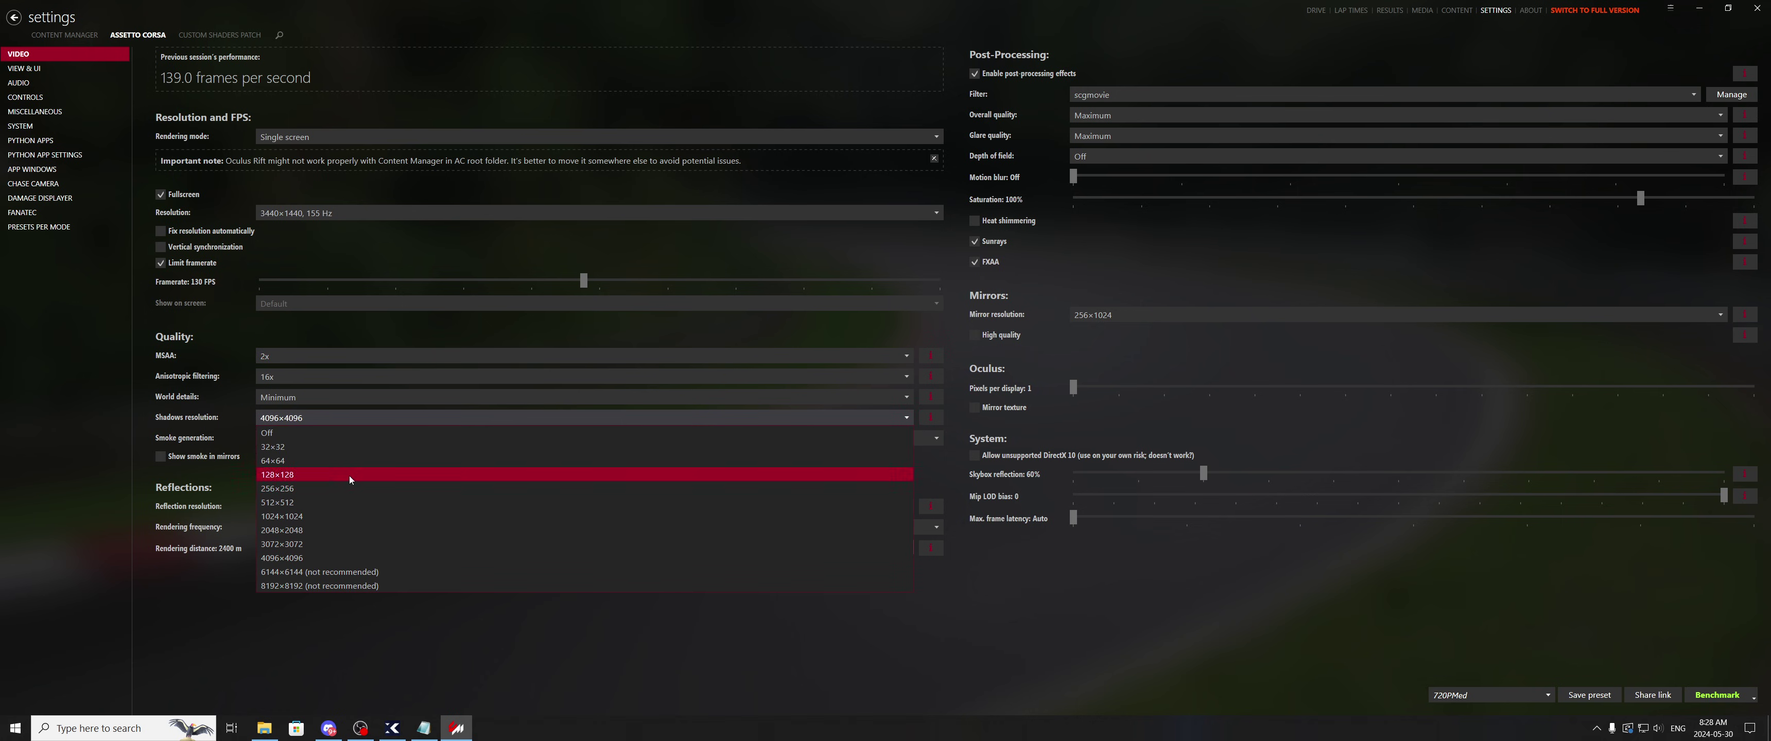
{"action": "left_click", "coordinate": [359, 530]}
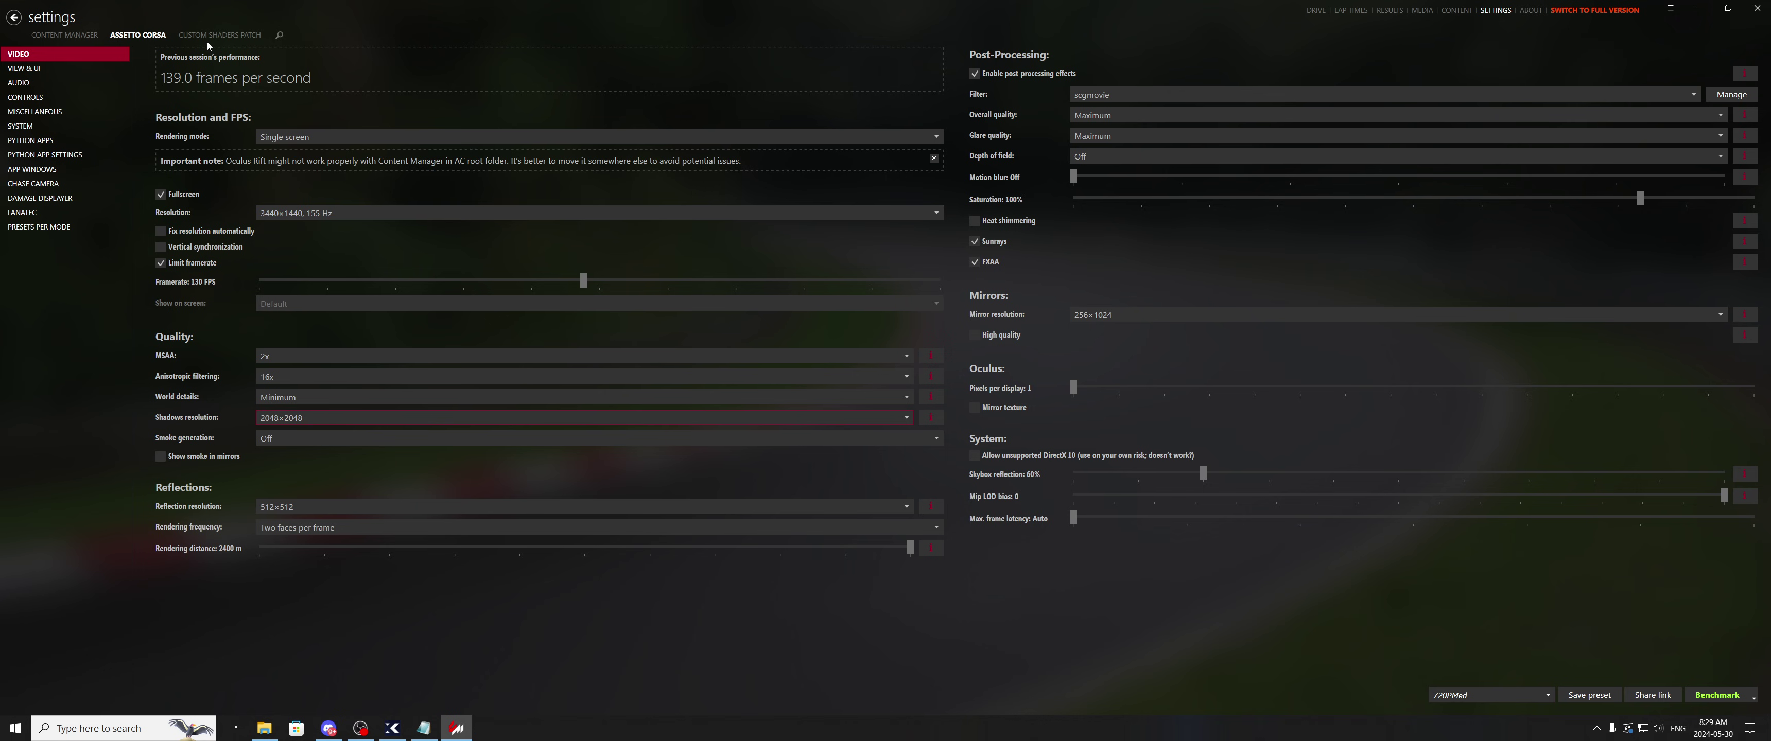
- Open the Smart Shadows extension of Custom Shaders Patch and check its overhang multiplier and shadows distance descriptions
{"action": "left_click", "coordinate": [229, 35]}
{"action": "scroll", "coordinate": [75, 543], "scroll_direction": "down", "scroll_amount": 1}
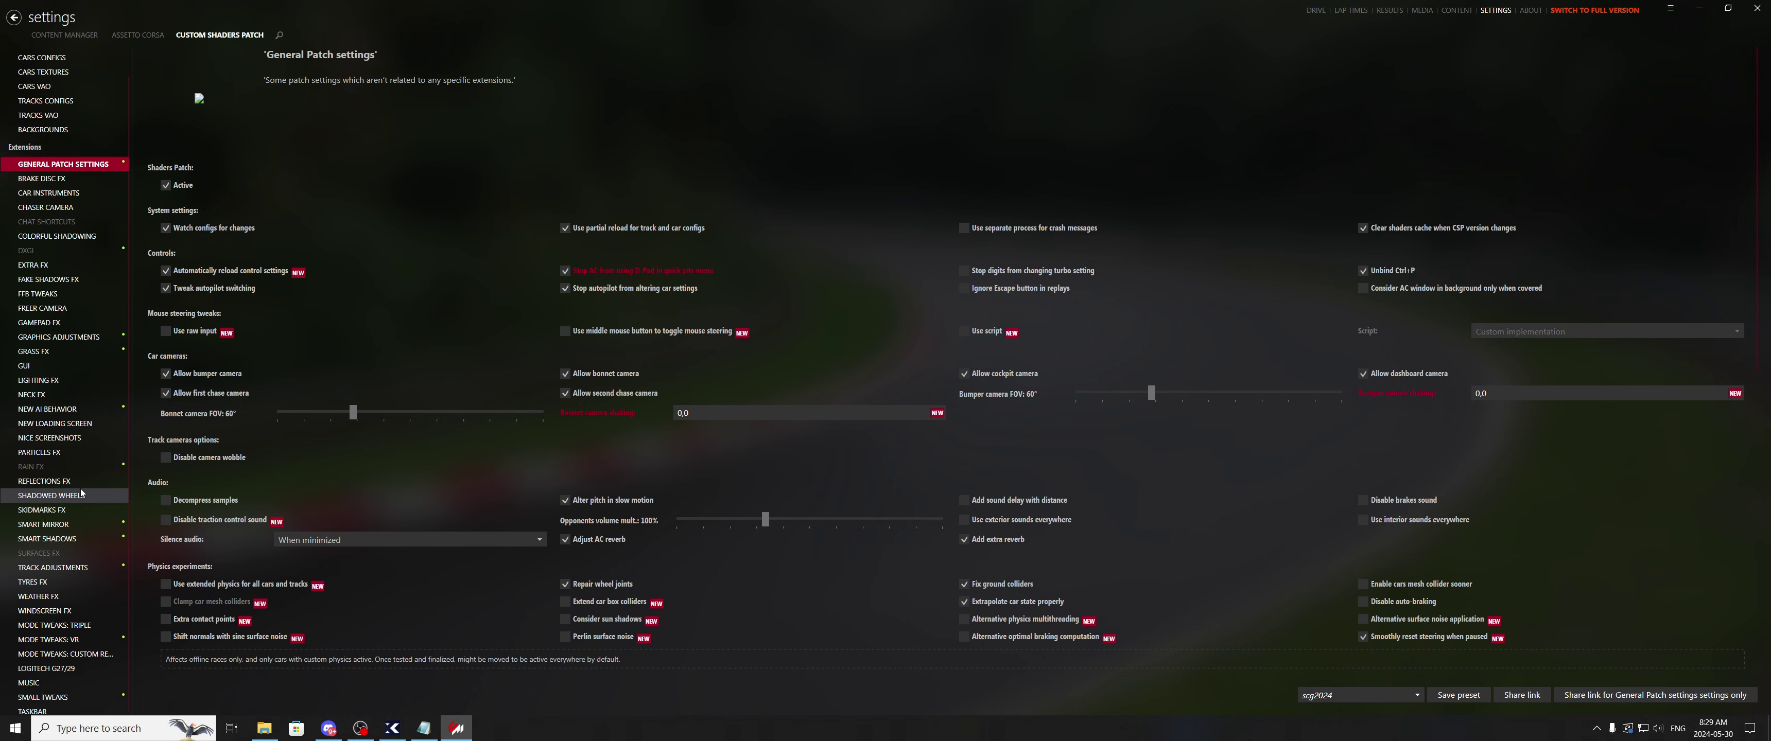
{"action": "left_click", "coordinate": [83, 540]}
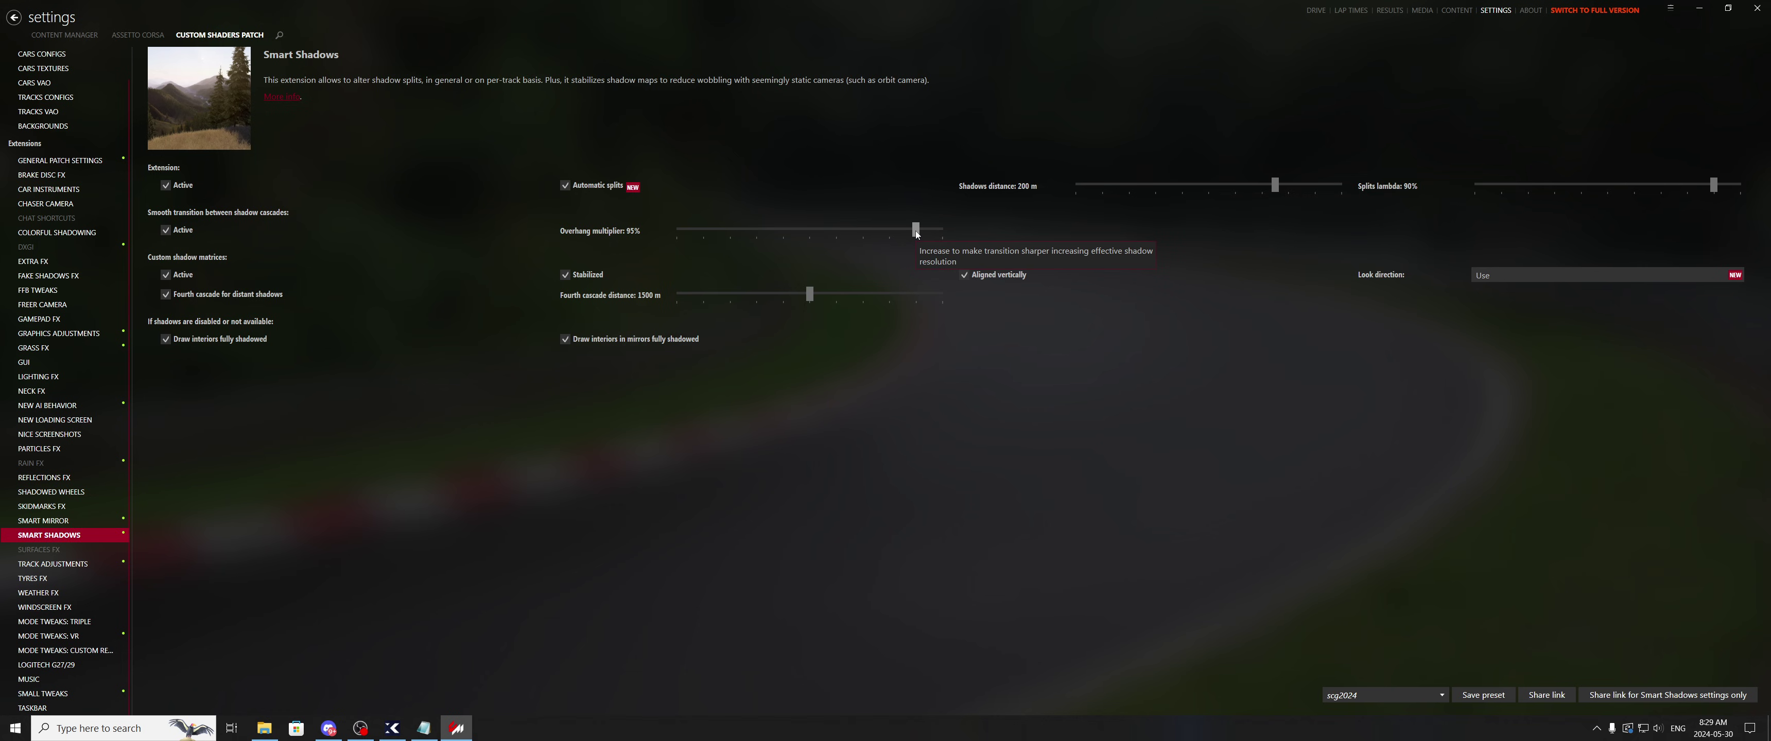
{"action": "mouse_move", "coordinate": [916, 231]}
{"action": "left_mouse_down"}
{"action": "mouse_move", "coordinate": [957, 233]}
{"action": "mouse_move", "coordinate": [833, 221]}
{"action": "mouse_move", "coordinate": [916, 224]}
{"action": "left_mouse_up"}
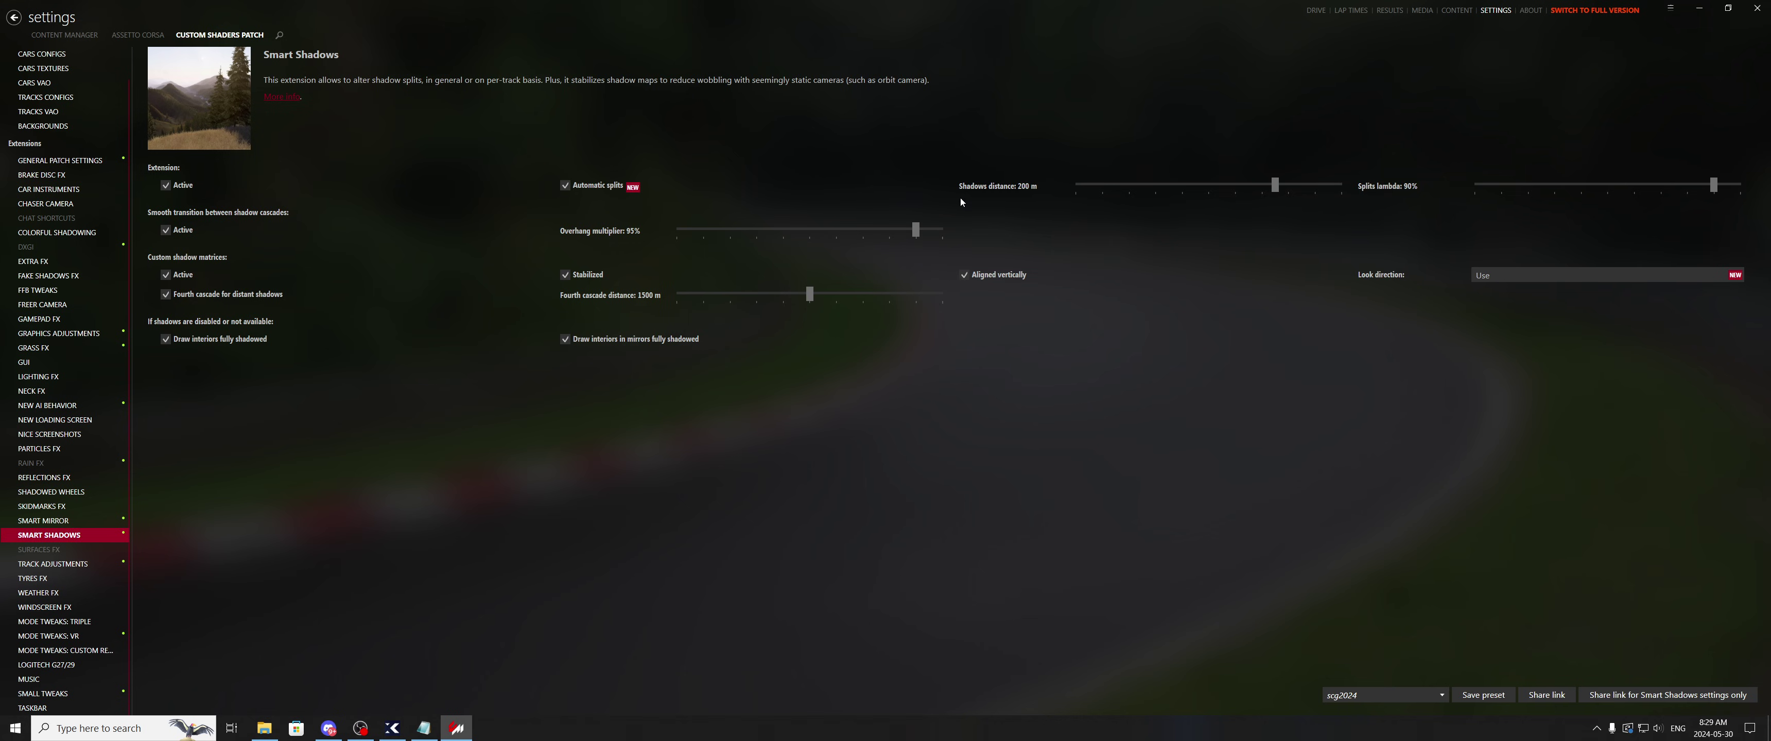
{"action": "mouse_move", "coordinate": [1280, 186]}
{"action": "left_mouse_down"}
{"action": "mouse_move", "coordinate": [1345, 201]}
{"action": "mouse_move", "coordinate": [1277, 199]}
{"action": "left_mouse_up"}
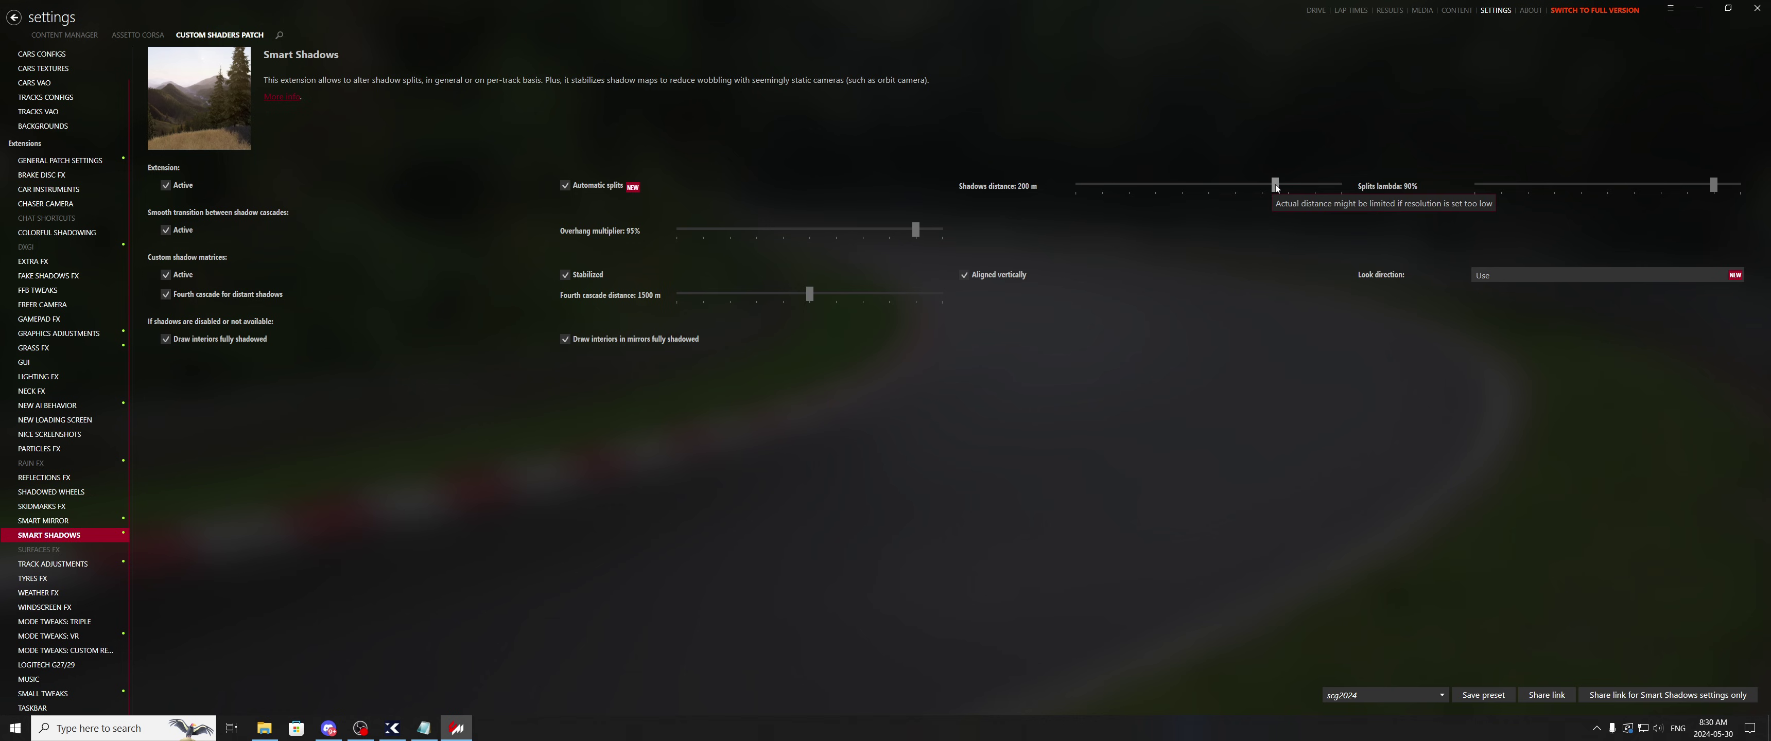
- Raise the Smart Shadows shadows distance, overhang multiplier and fourth cascade distance to their maximum
{"action": "left_click_drag", "start_coordinate": [1281, 184], "coordinate": [1498, 190]}
{"action": "left_click_drag", "start_coordinate": [930, 234], "coordinate": [1134, 234]}
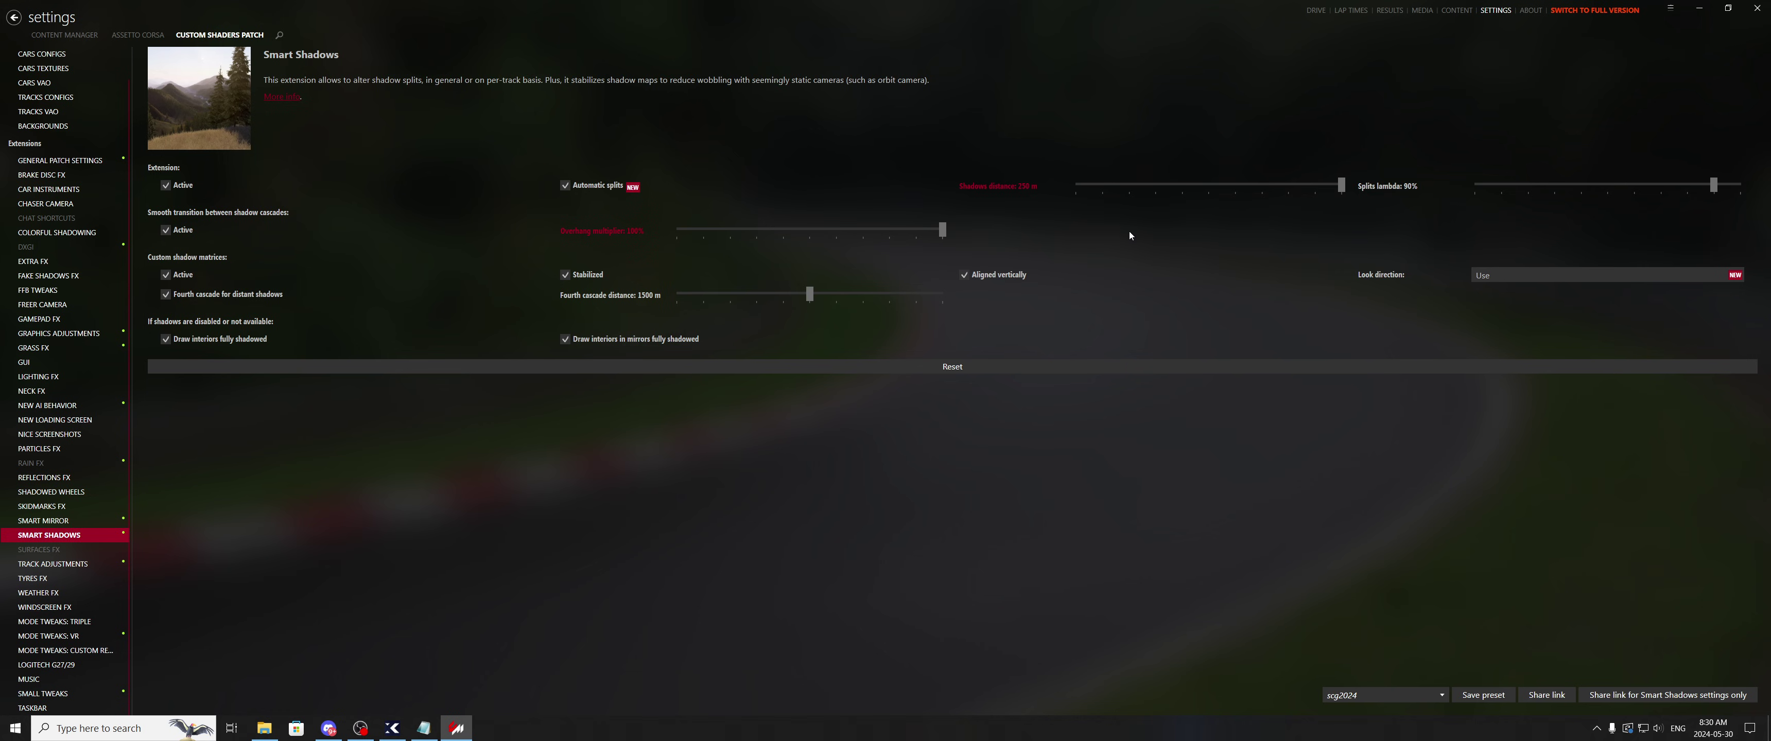
{"action": "left_click_drag", "start_coordinate": [816, 305], "coordinate": [1178, 281]}
- Lower the fourth cascade distance to its minimum, the overhang multiplier to about 70% and the shadows distance to about 190 m, keeping the fourth cascade enabled
{"action": "left_click_drag", "start_coordinate": [943, 293], "coordinate": [918, 301]}
{"action": "left_click_drag", "start_coordinate": [725, 297], "coordinate": [676, 297]}
{"action": "left_click_drag", "start_coordinate": [942, 232], "coordinate": [785, 238]}
{"action": "left_click_drag", "start_coordinate": [1336, 184], "coordinate": [1243, 203]}
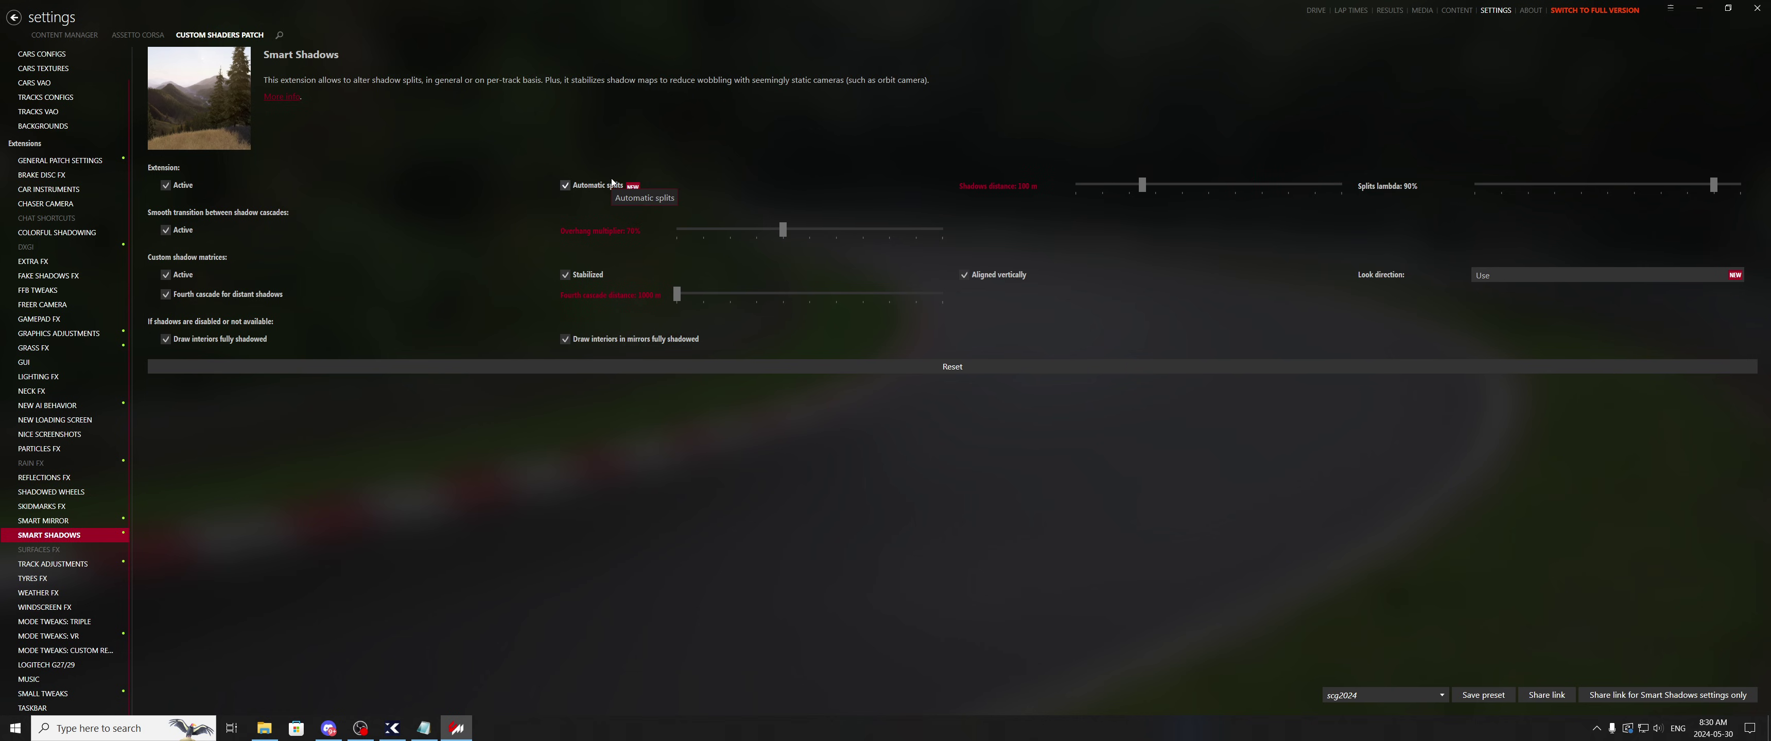
{"action": "left_click_drag", "start_coordinate": [1142, 185], "coordinate": [1262, 187]}
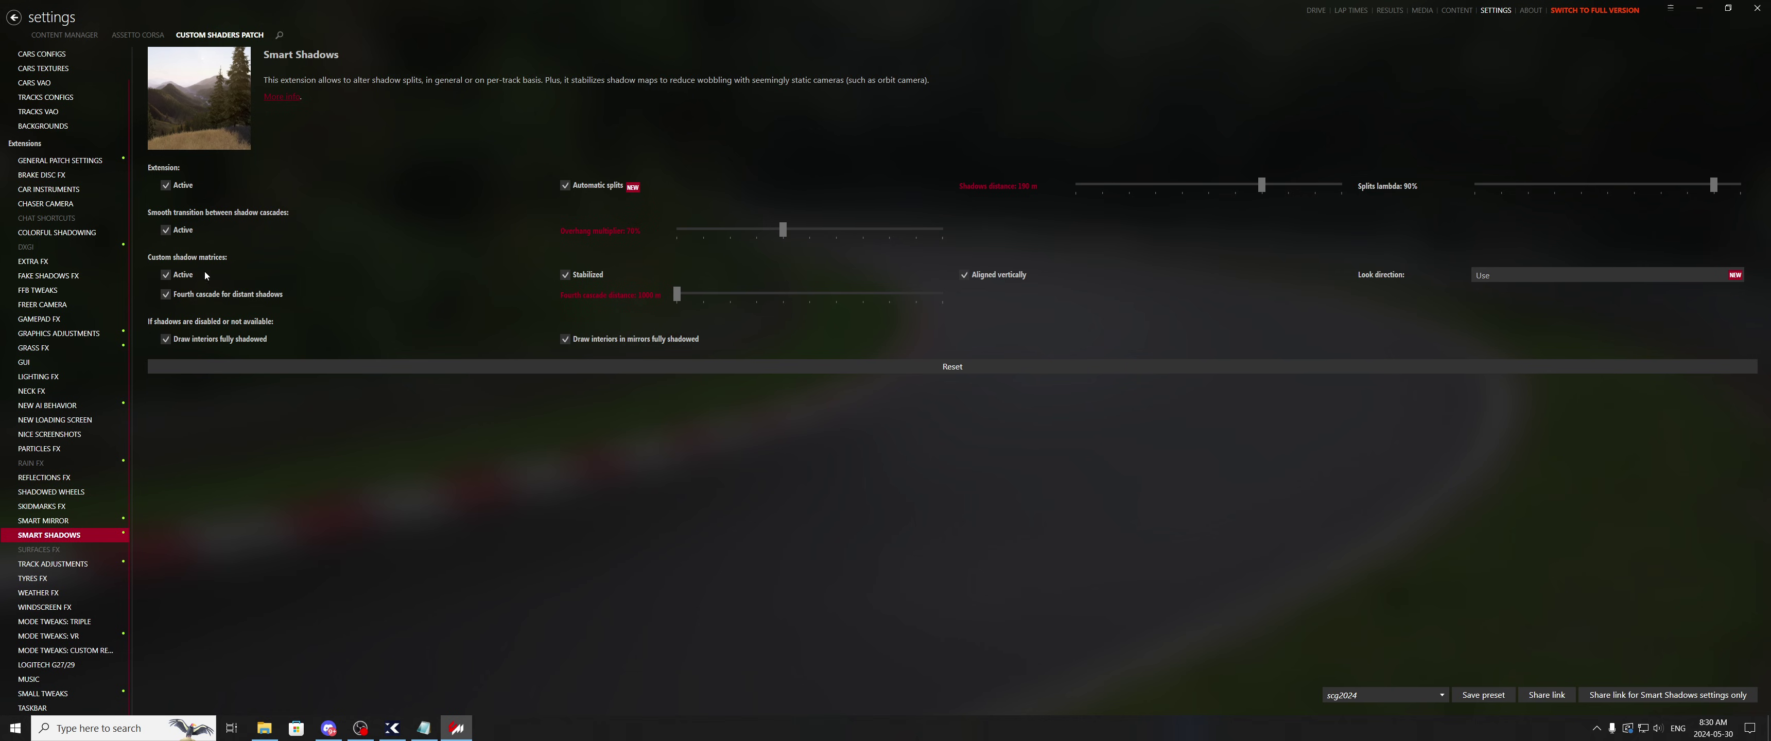
{"action": "left_click", "coordinate": [201, 294]}
{"action": "left_click", "coordinate": [229, 298]}
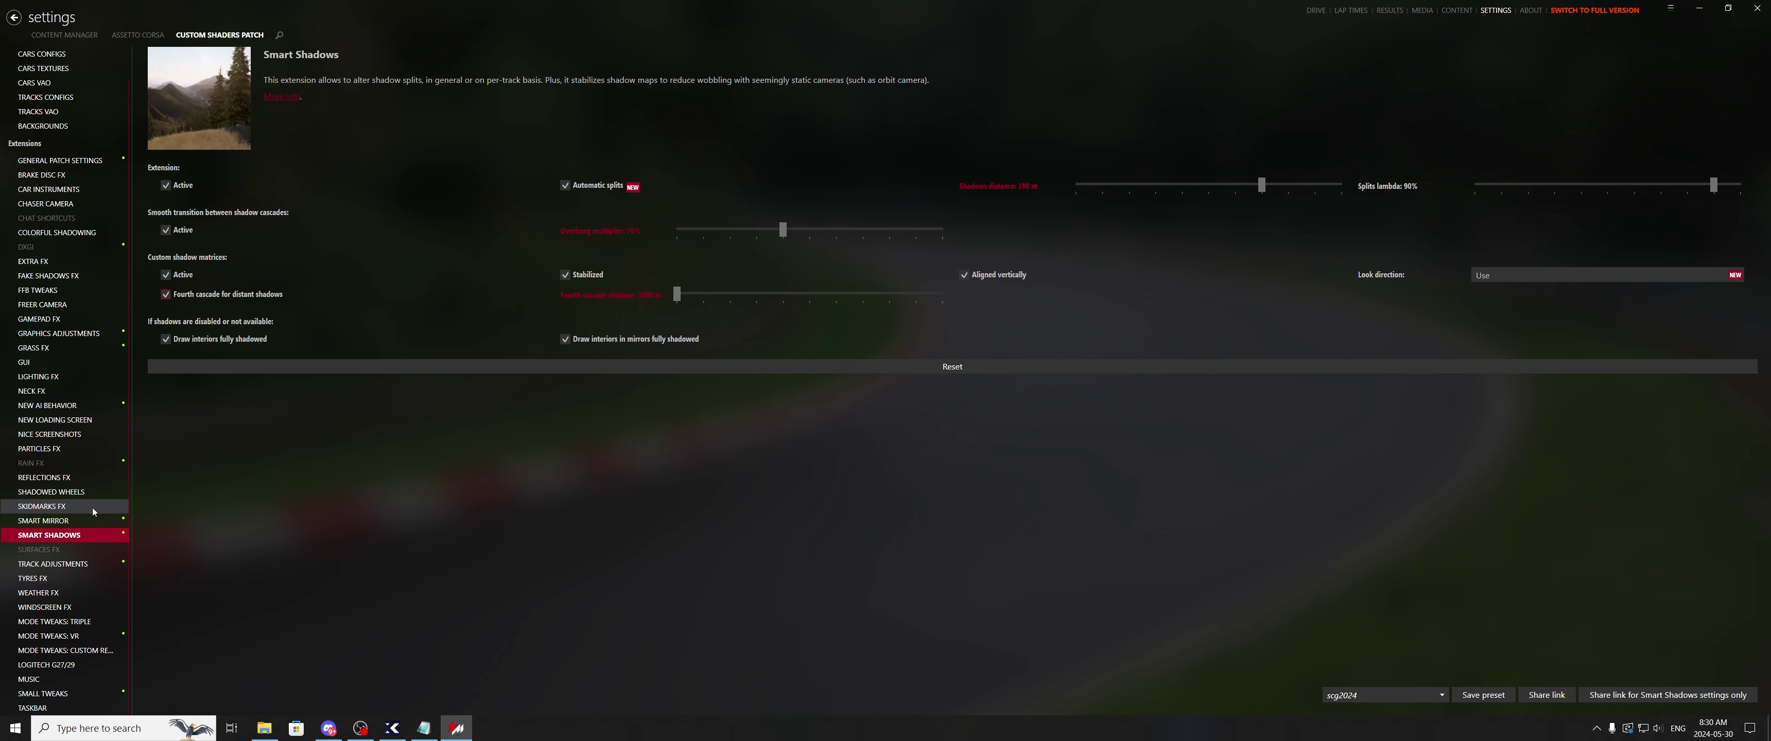
- Turn off the Full resolution post-processing tweak in the Weather FX extension
{"action": "left_click", "coordinate": [66, 596]}
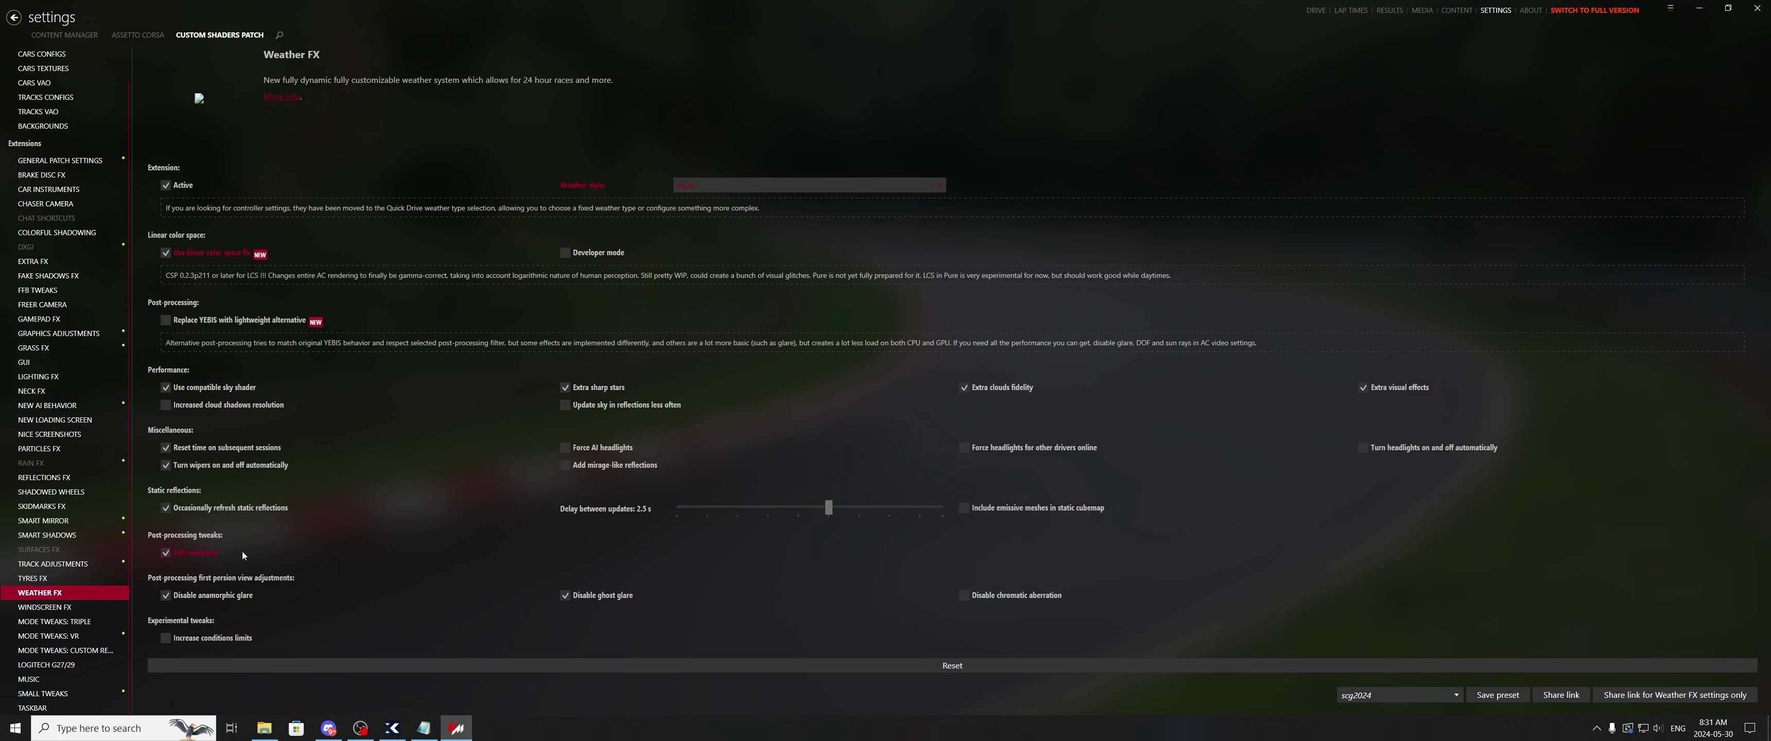
{"action": "left_click", "coordinate": [166, 553]}
{"action": "left_click", "coordinate": [165, 553]}
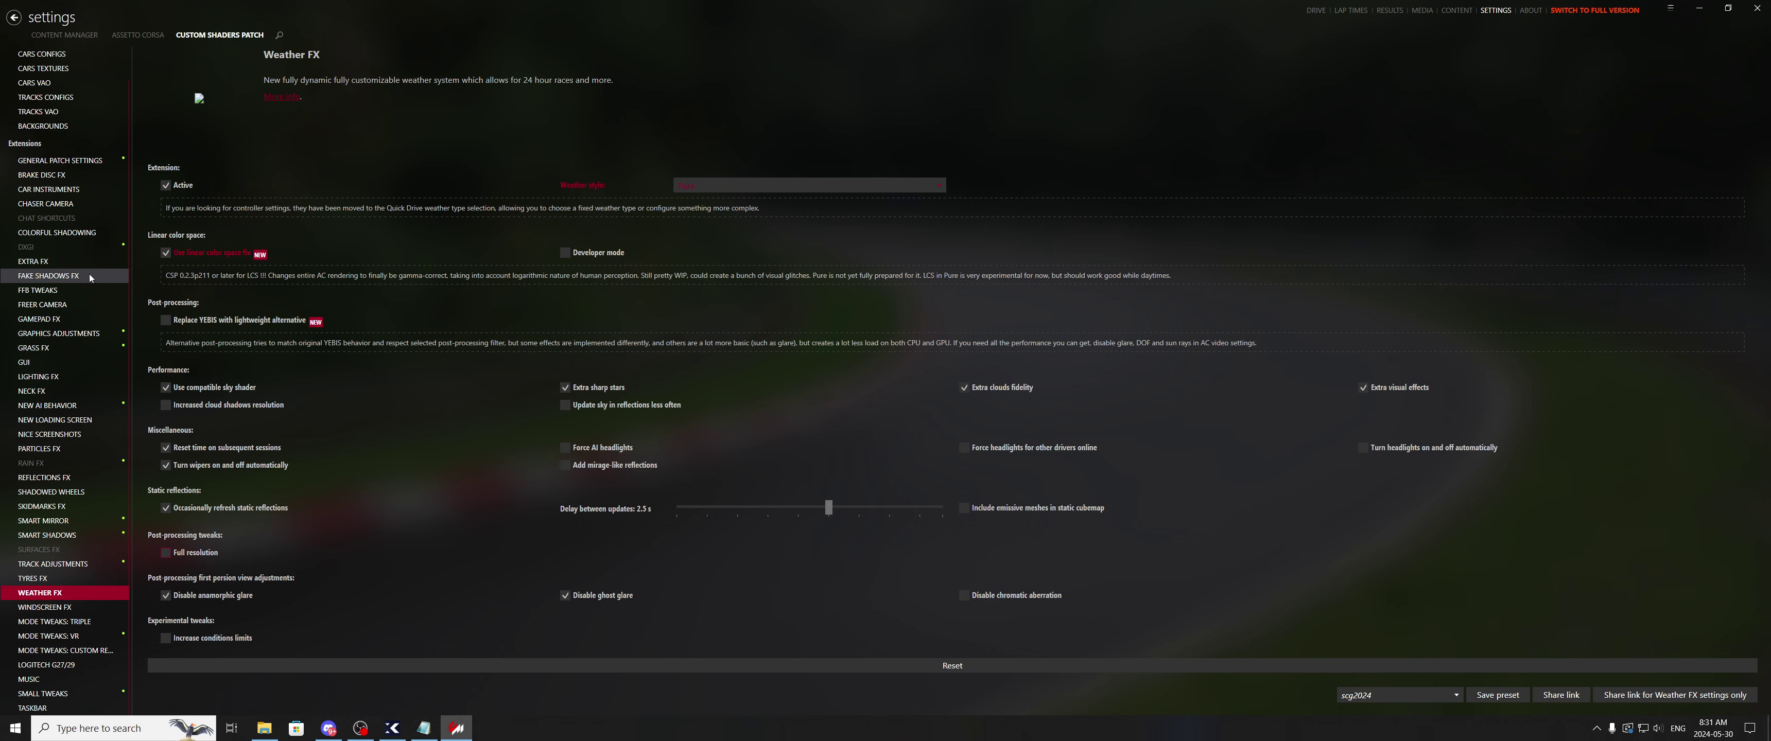
- Look through the Colorful shadowing, Particles FX, Track adjustments and Windscreen FX extensions for shadow-related options
{"action": "left_click", "coordinate": [75, 239]}
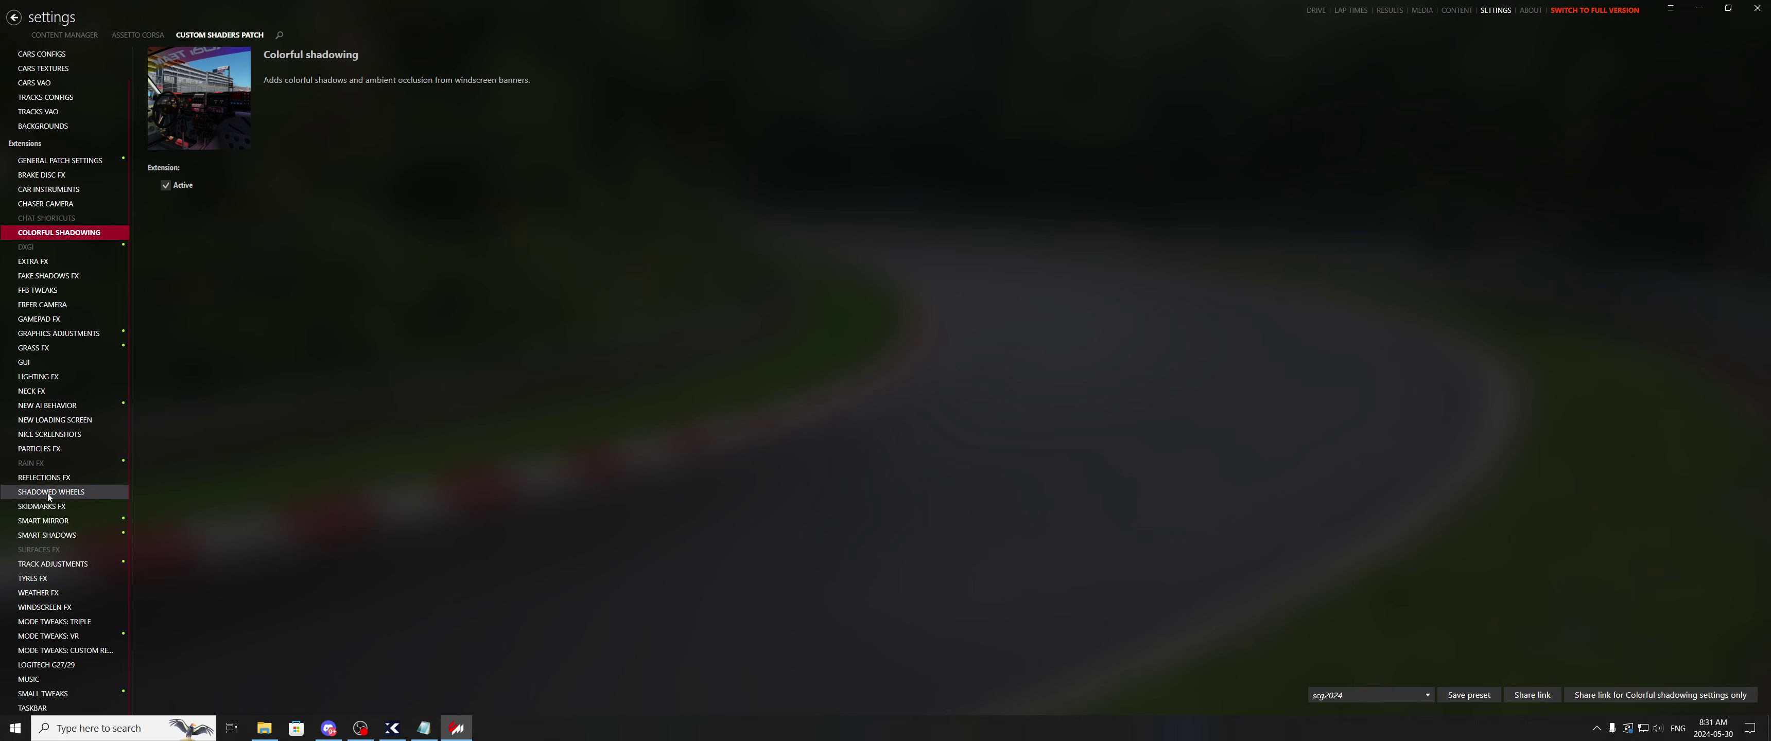
{"action": "left_click", "coordinate": [86, 448]}
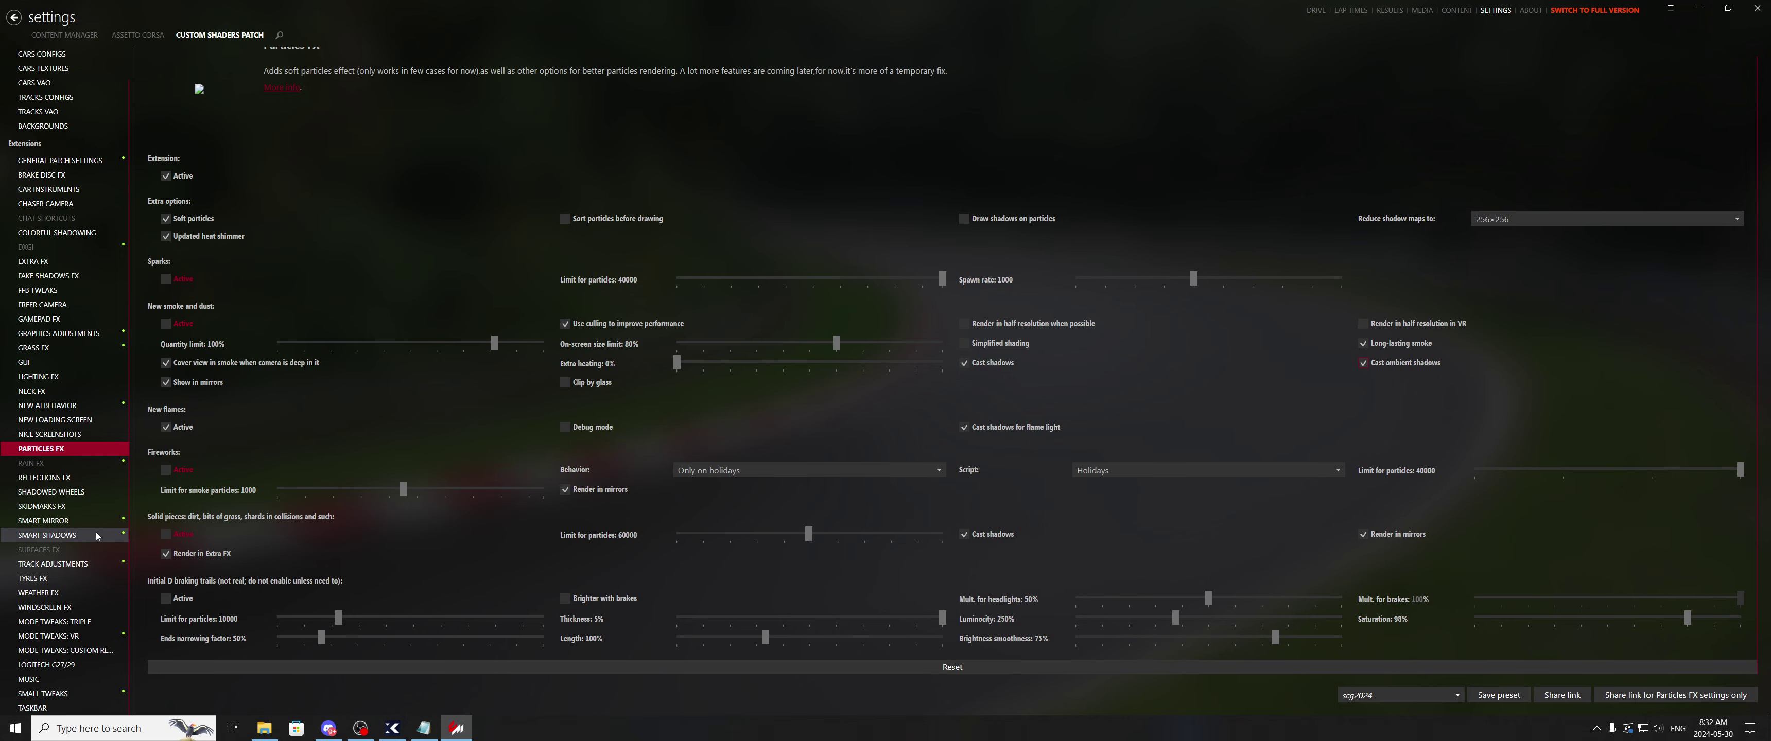
{"action": "left_click", "coordinate": [96, 564]}
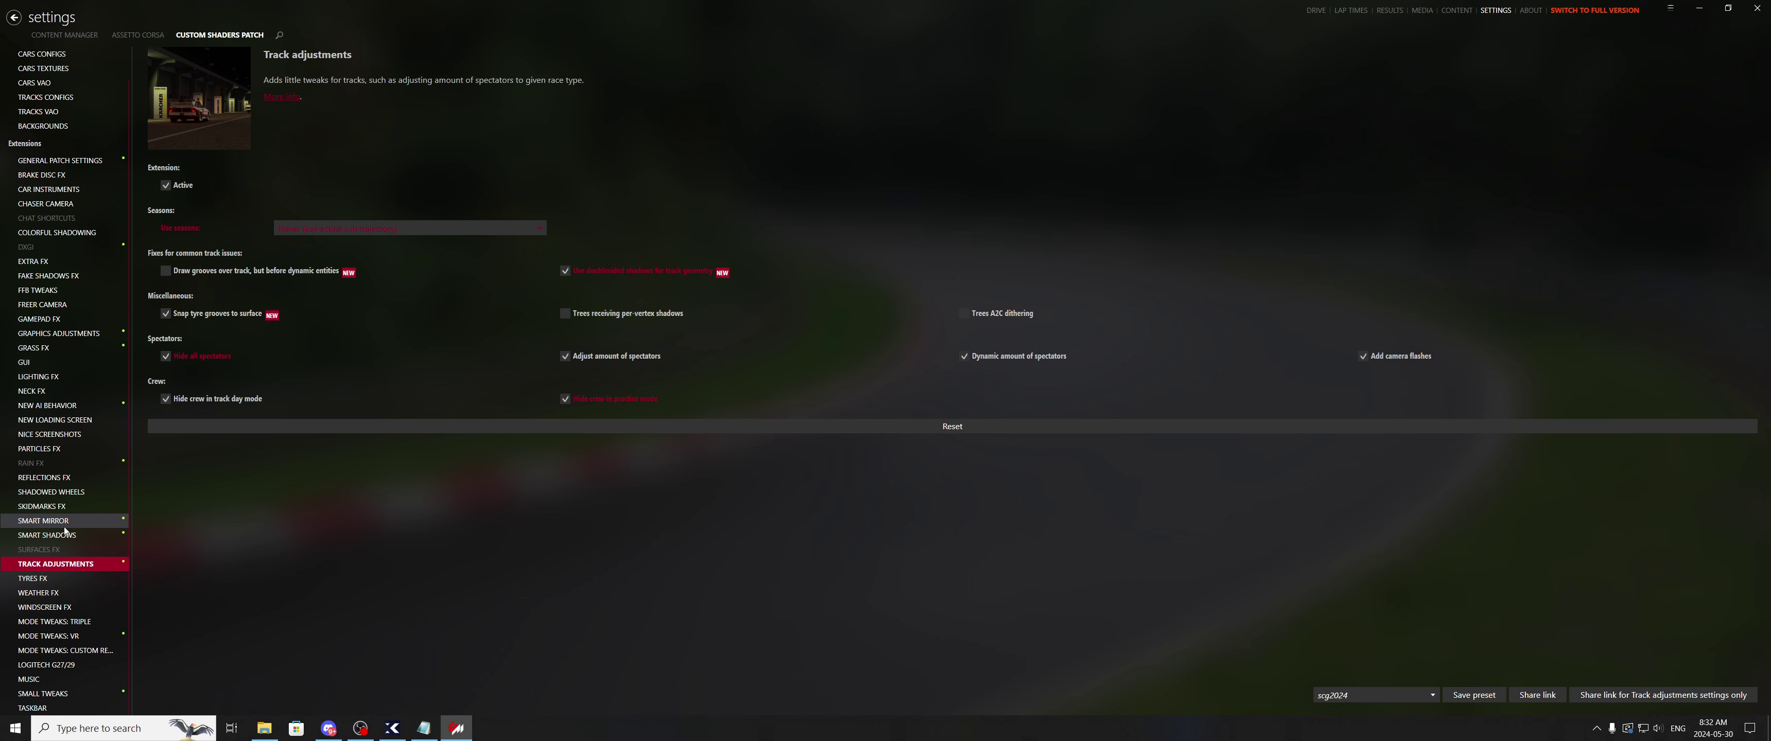
{"action": "left_click", "coordinate": [62, 607]}
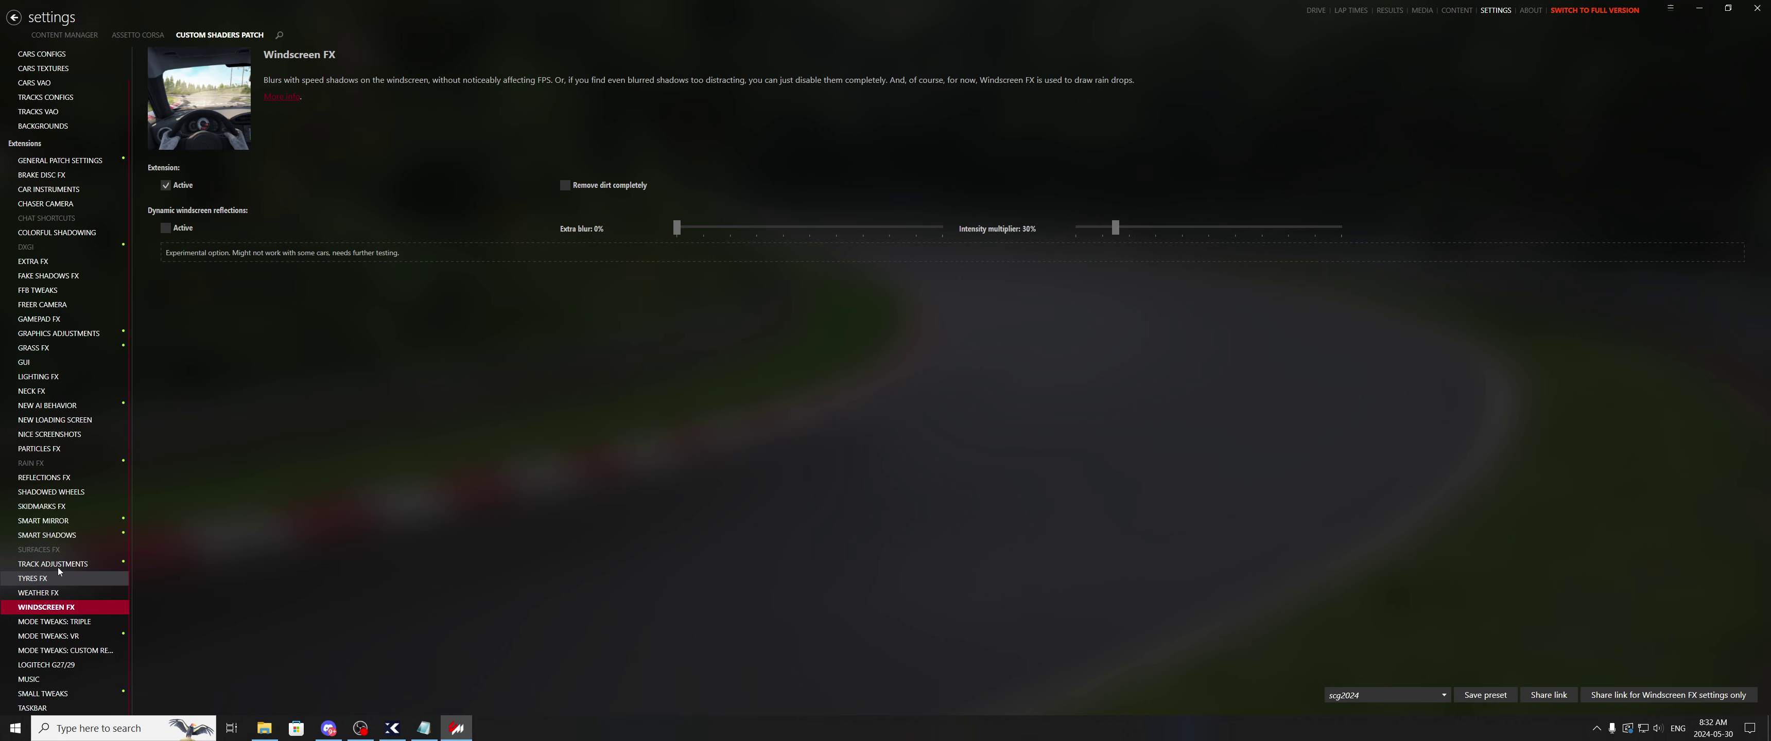
- Look through the Gamepad FX, Graphics adjustments, Grass FX and GUI extensions for shadow-related options
{"action": "scroll", "coordinate": [83, 503], "scroll_direction": "up", "scroll_amount": 1}
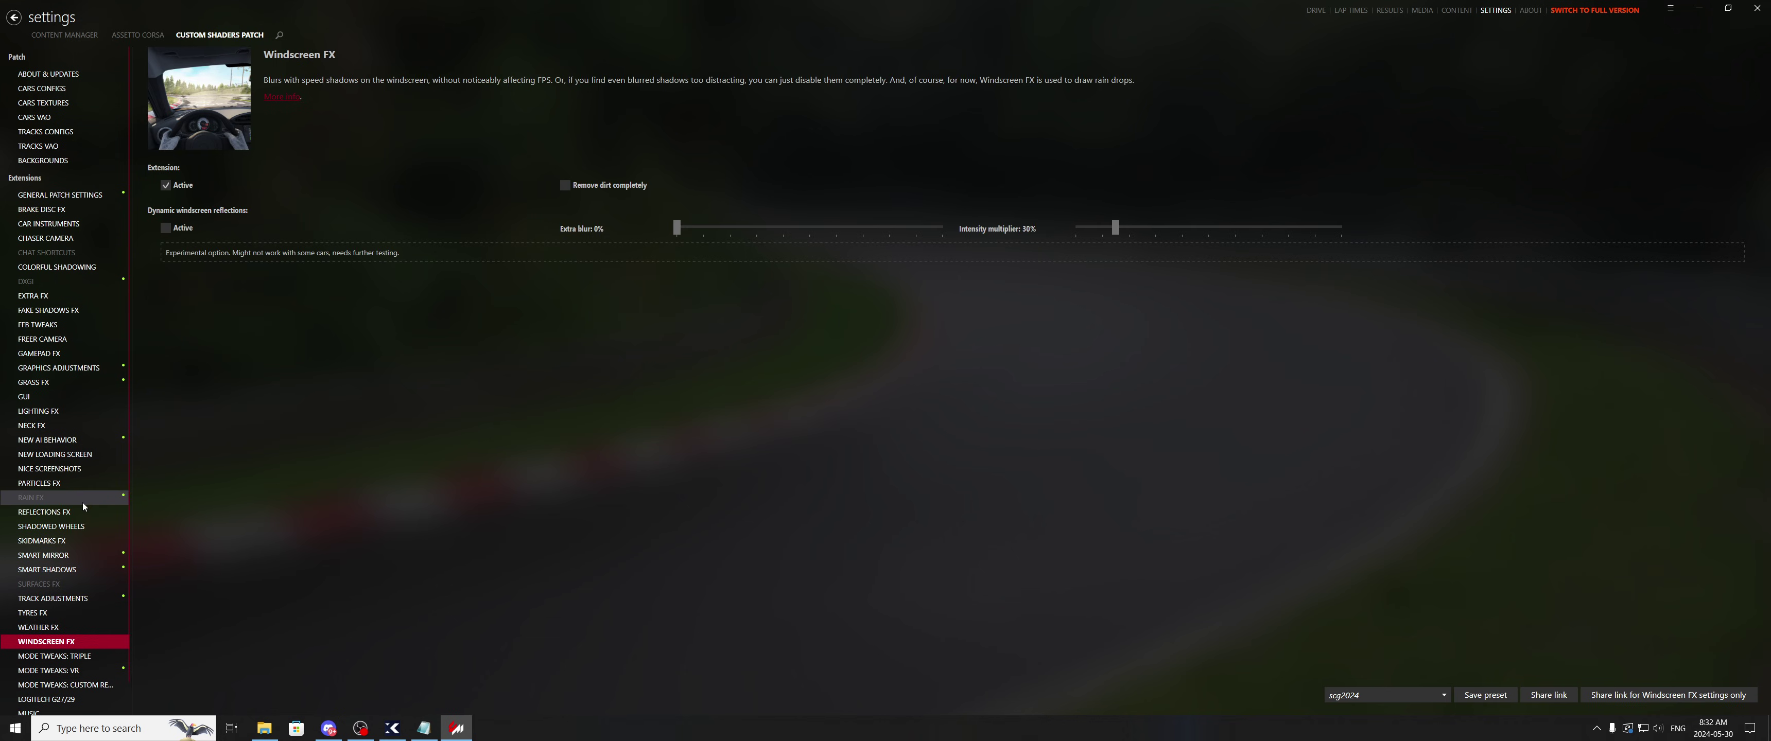
{"action": "left_click", "coordinate": [63, 353]}
{"action": "left_click", "coordinate": [63, 368]}
{"action": "left_click", "coordinate": [65, 382]}
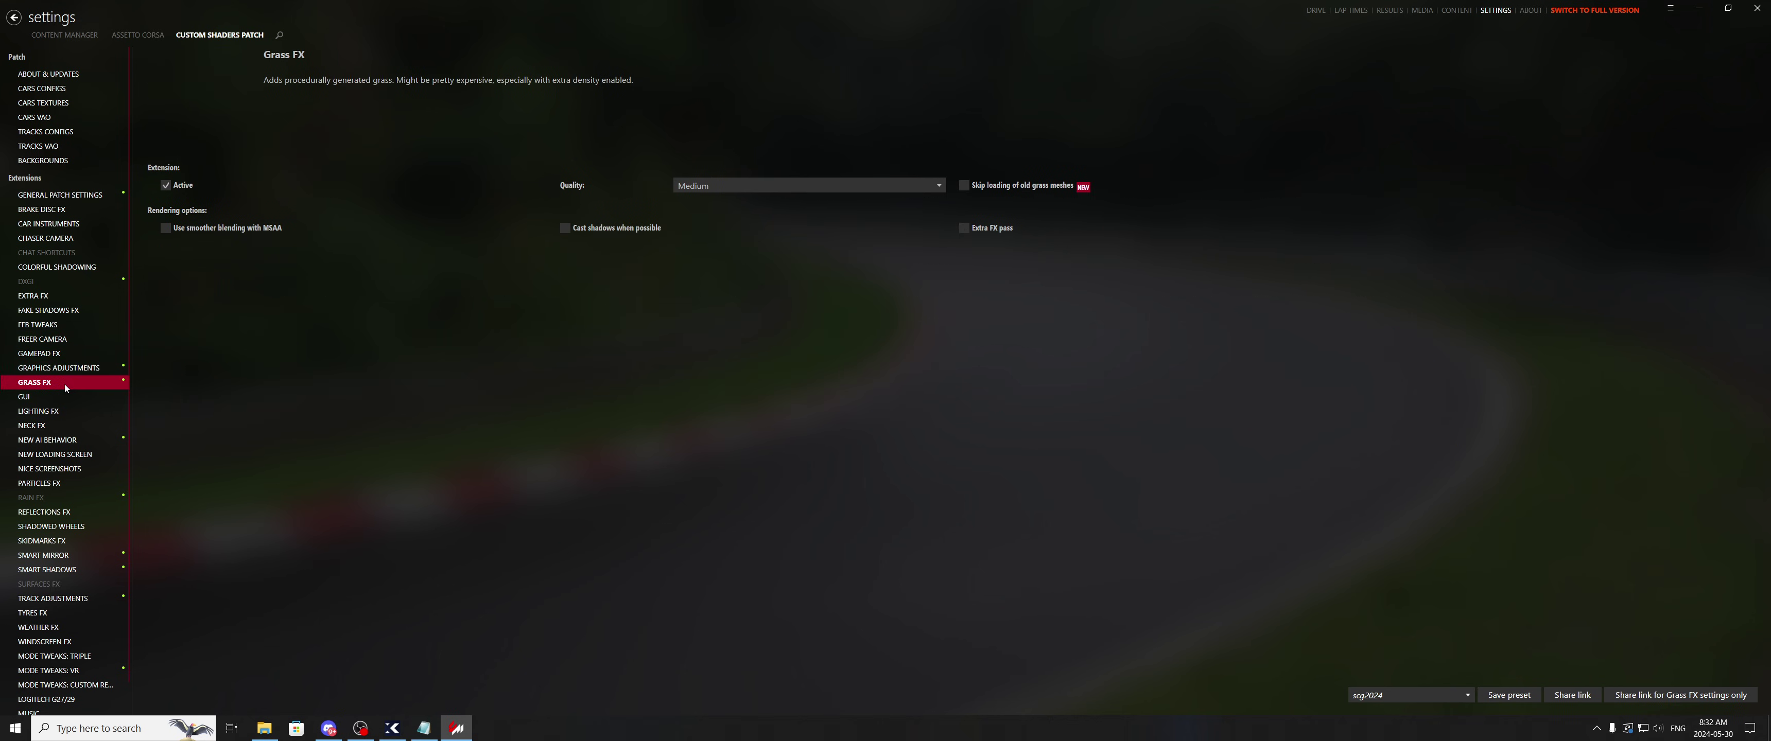
{"action": "left_click", "coordinate": [62, 398]}
{"action": "left_click", "coordinate": [68, 385]}
{"action": "left_click", "coordinate": [62, 397]}
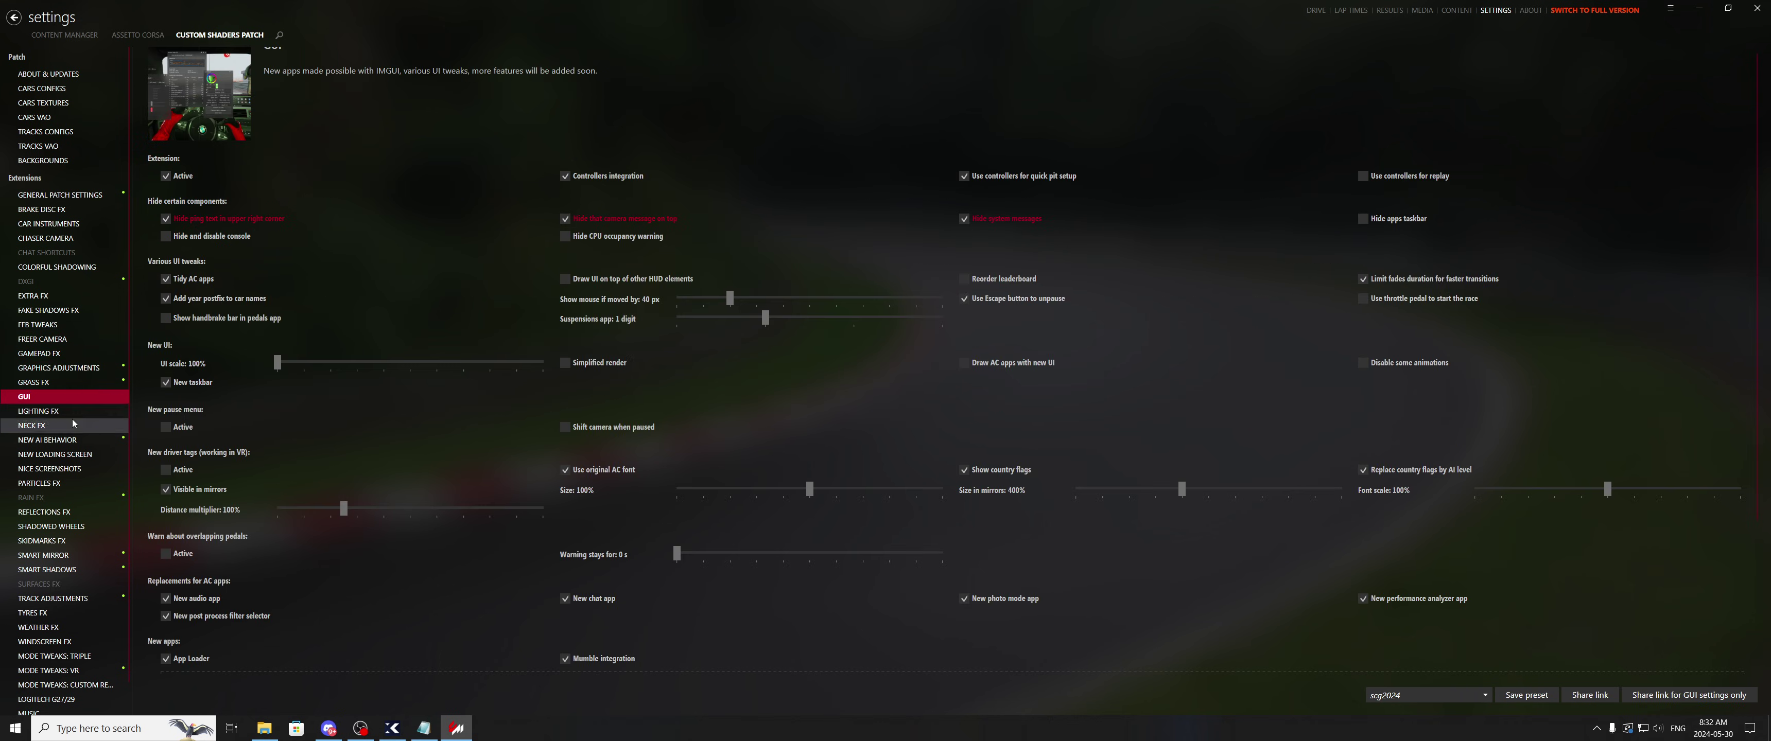
- Return to the Assetto Corsa video settings and review the shadows resolution choices, keeping 2048×2048
{"action": "left_click", "coordinate": [137, 35]}
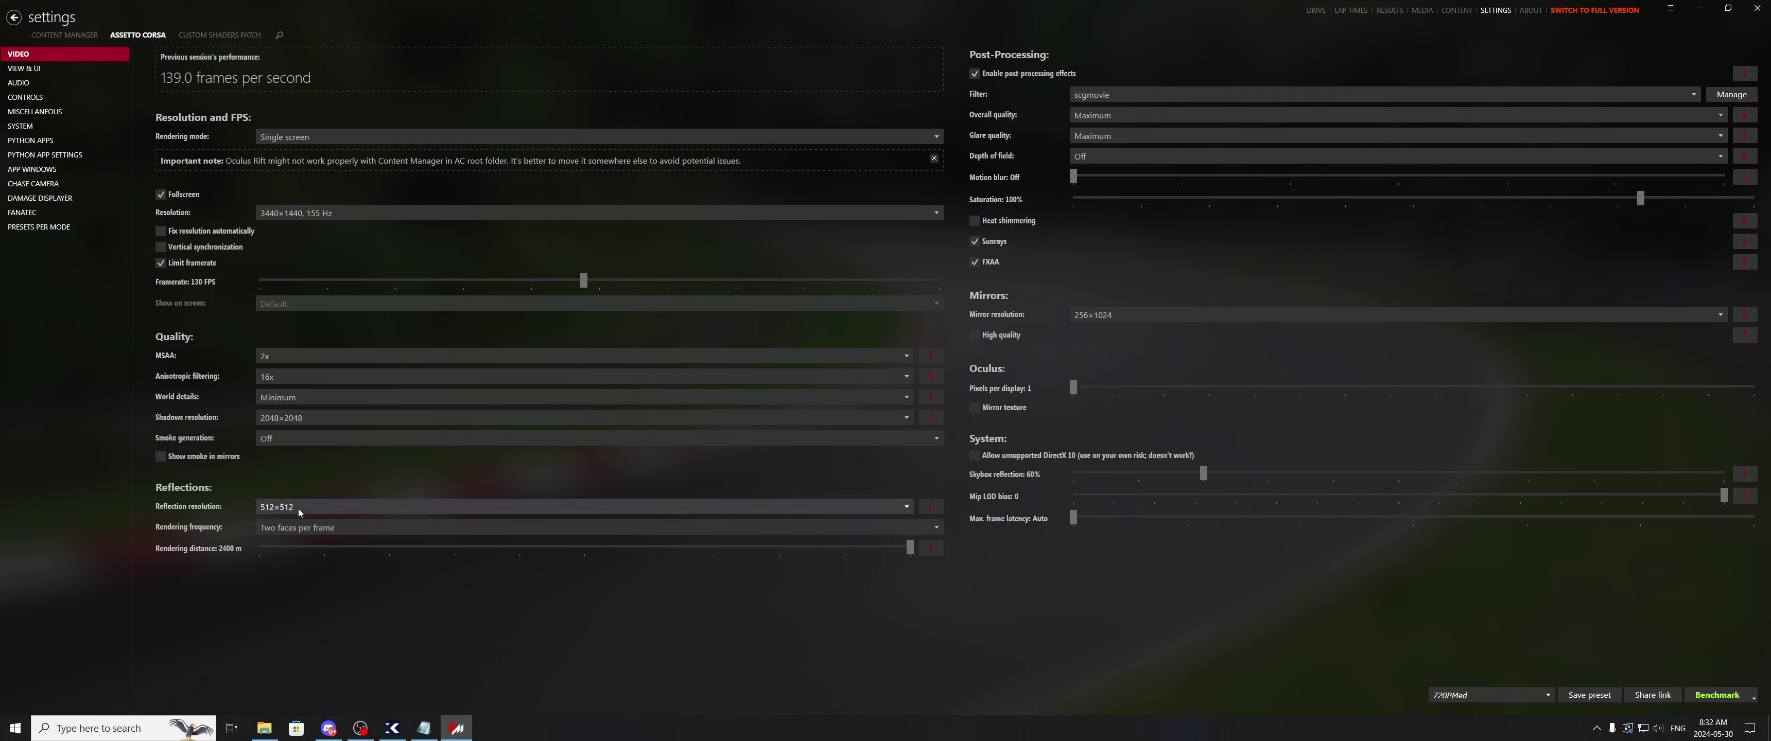
{"action": "left_click", "coordinate": [322, 418]}
{"action": "left_click", "coordinate": [348, 527]}
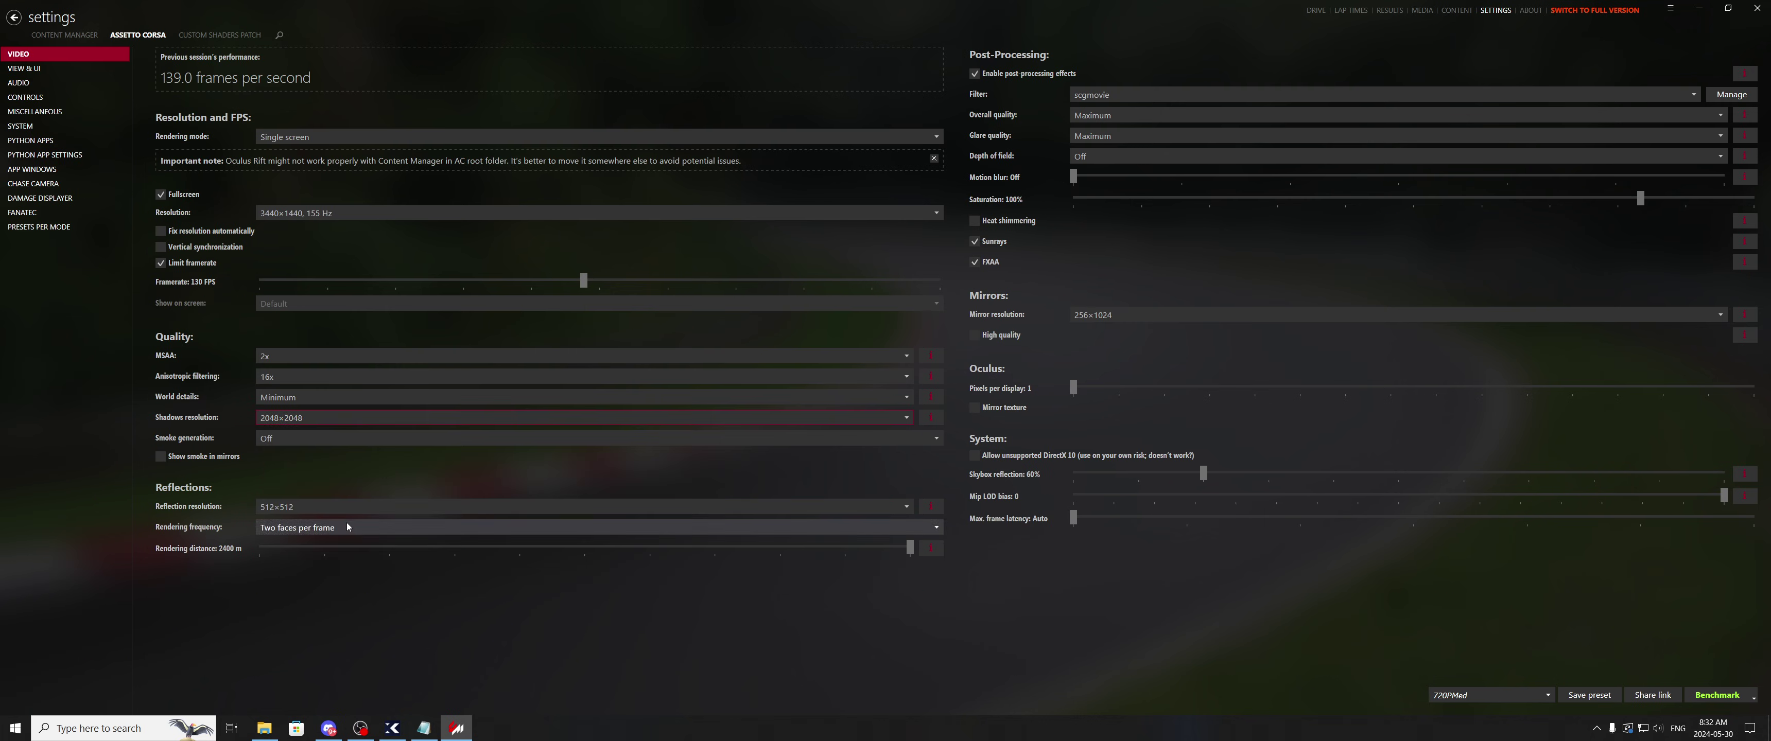
- Review the Smart Shadows, Nice Screenshots, Weather FX, General Patch and Shadowed wheels settings in Custom Shaders Patch
{"action": "left_click", "coordinate": [210, 36]}
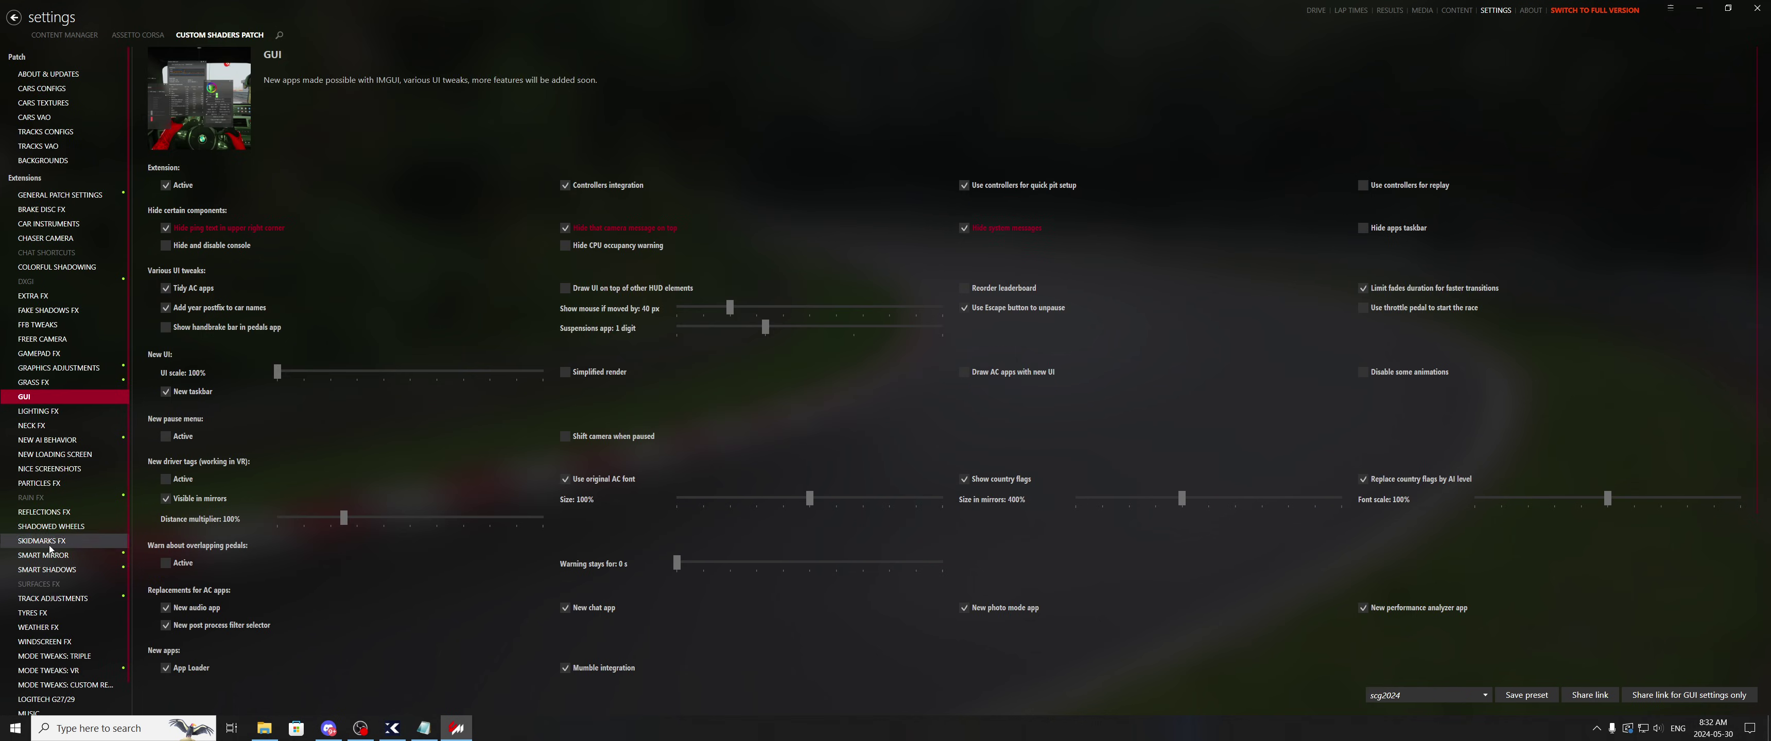
{"action": "scroll", "coordinate": [69, 536], "scroll_direction": "down", "scroll_amount": 1}
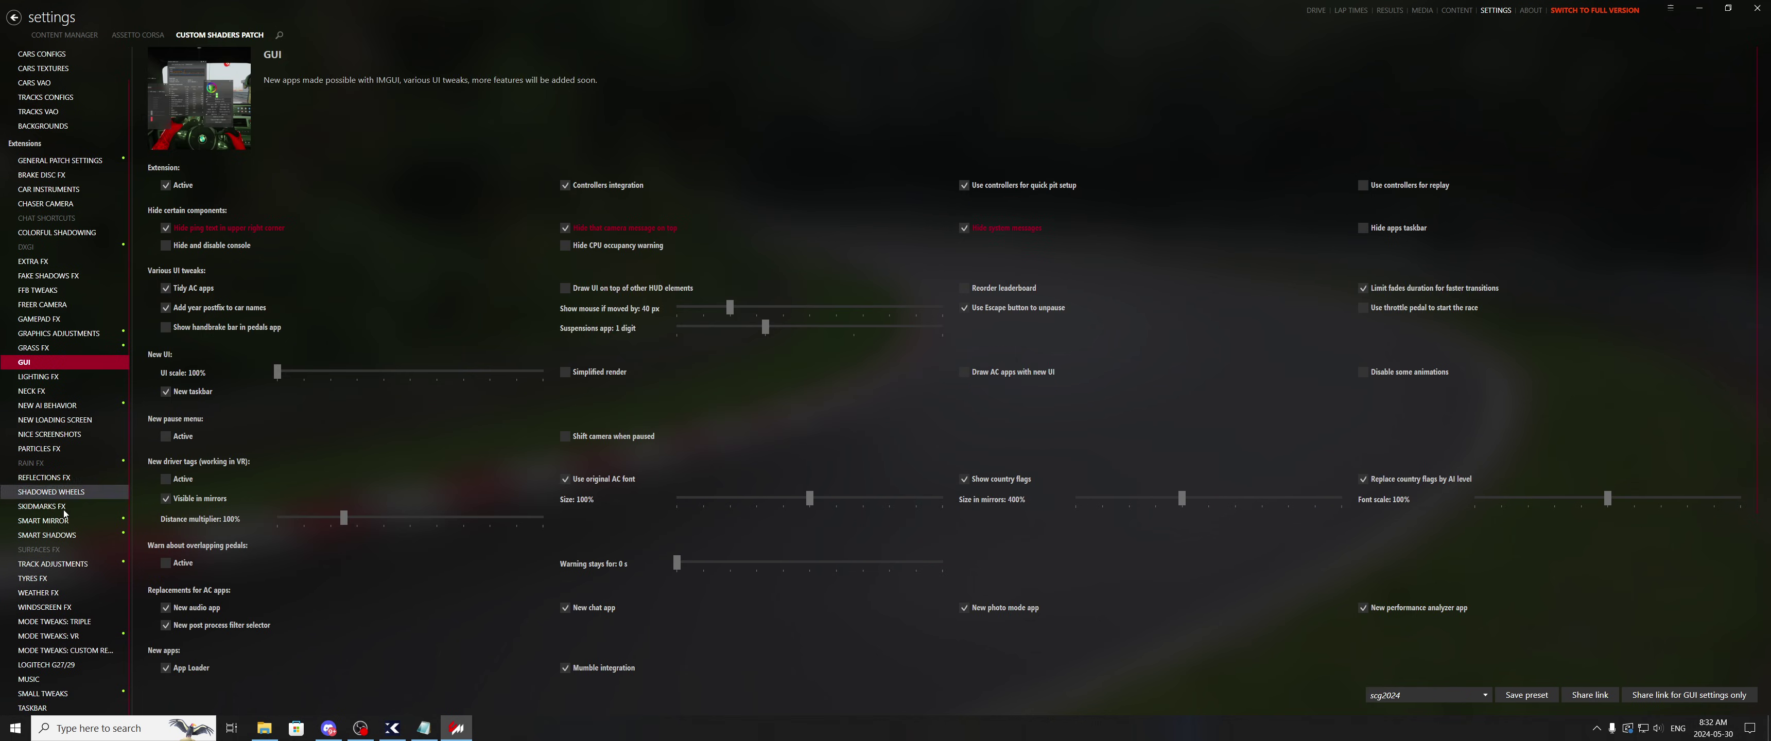
{"action": "left_click", "coordinate": [69, 536]}
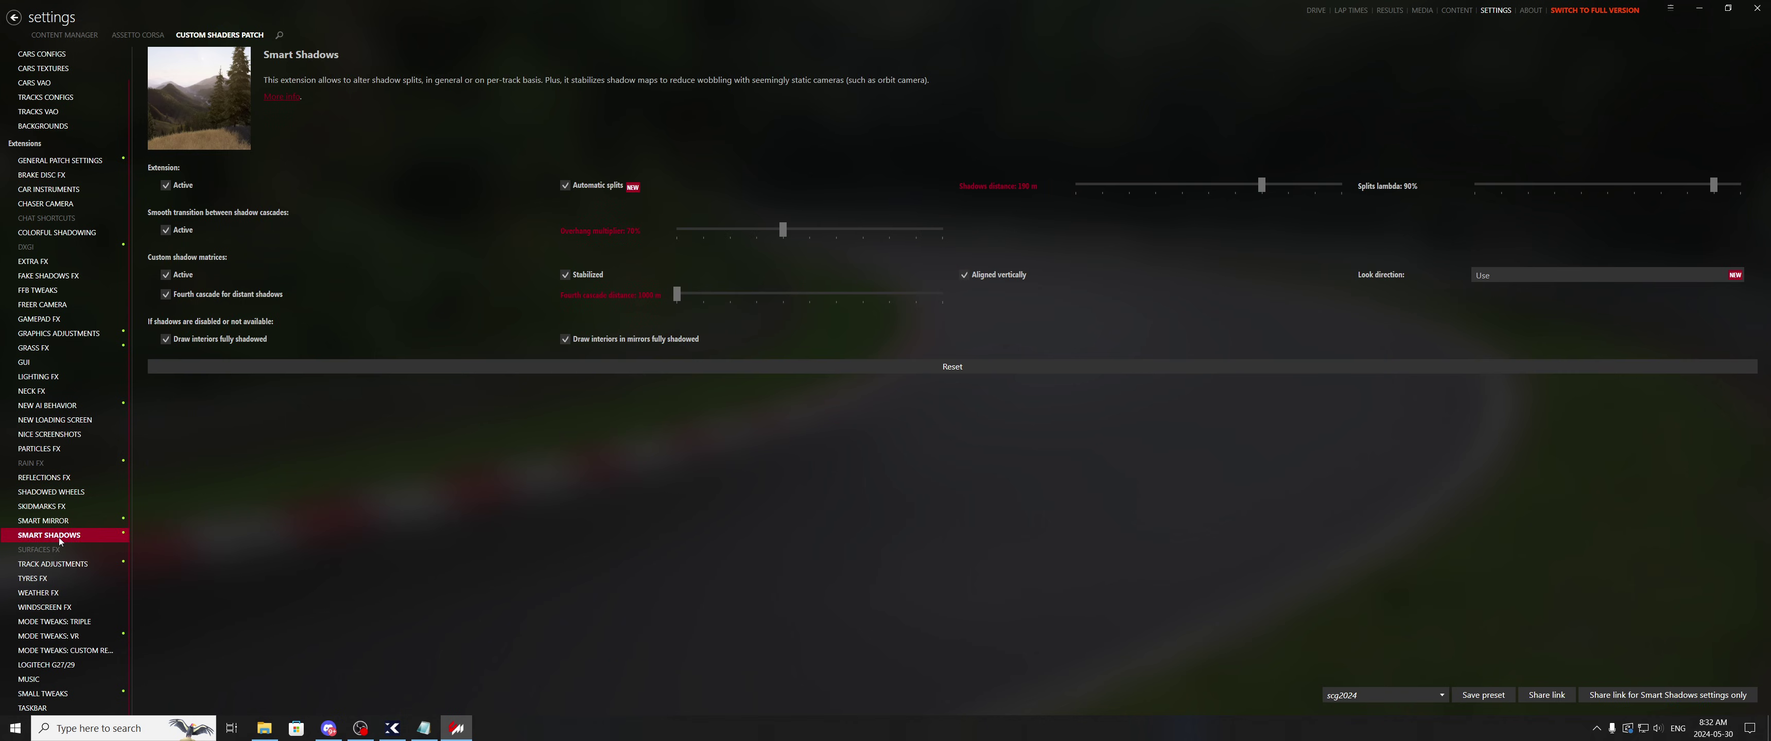
{"action": "left_click", "coordinate": [74, 448]}
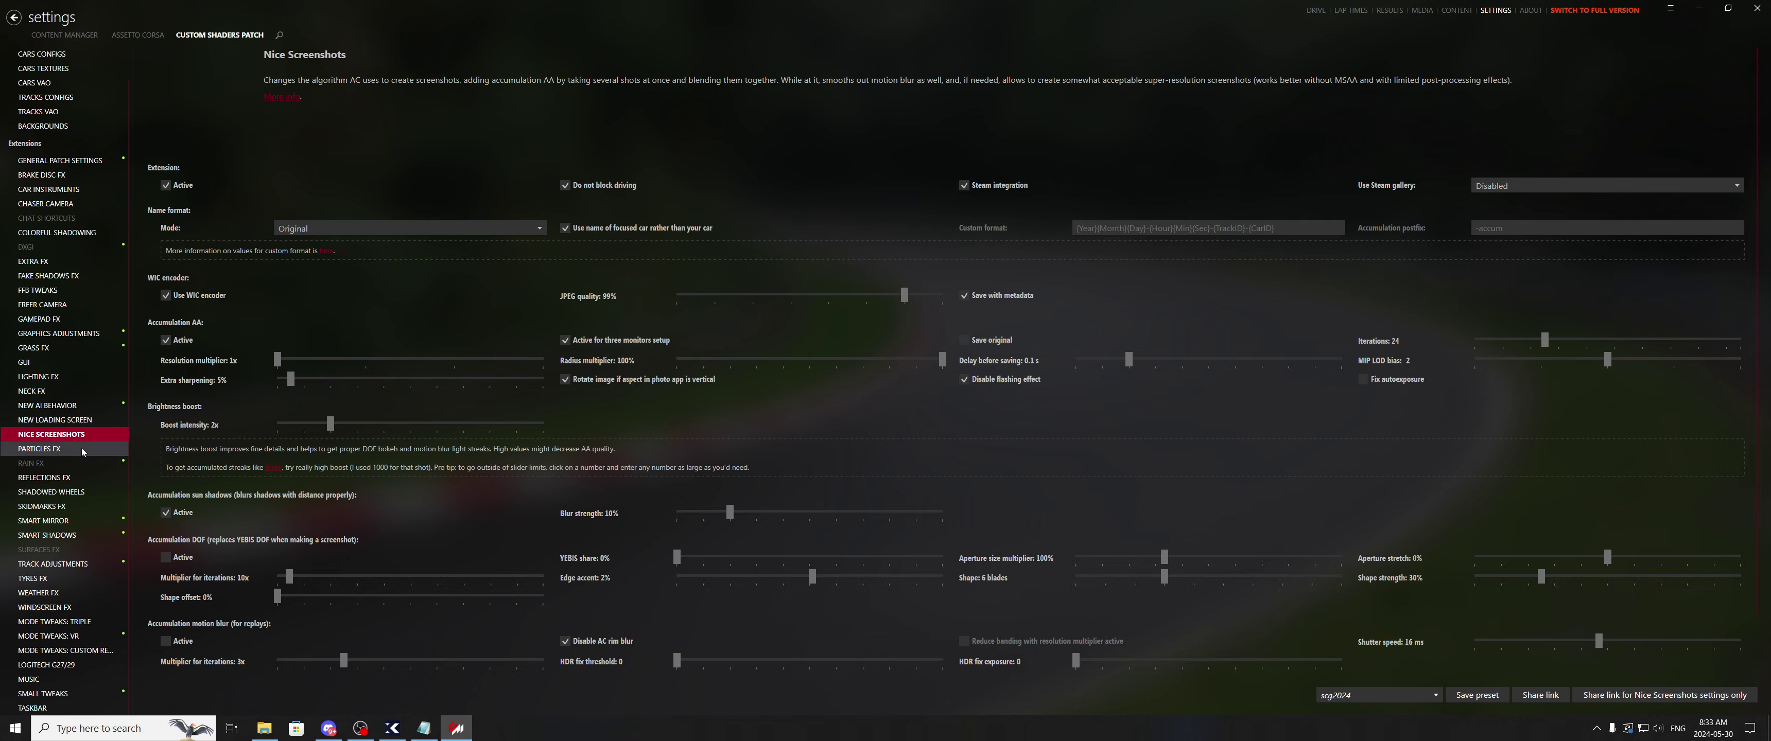
{"action": "left_click", "coordinate": [71, 592]}
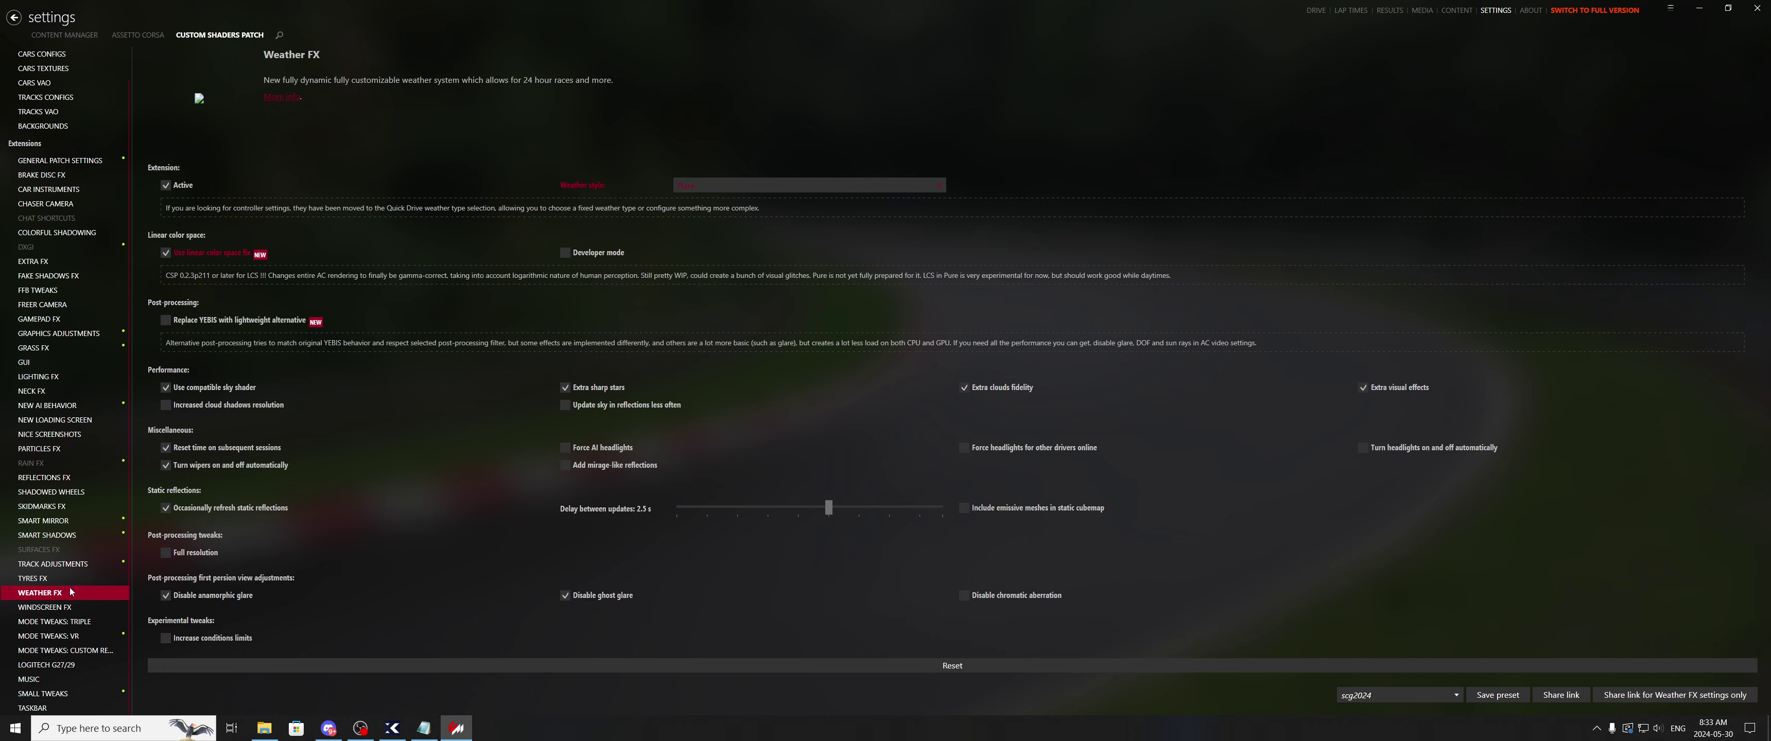
{"action": "left_click", "coordinate": [69, 162]}
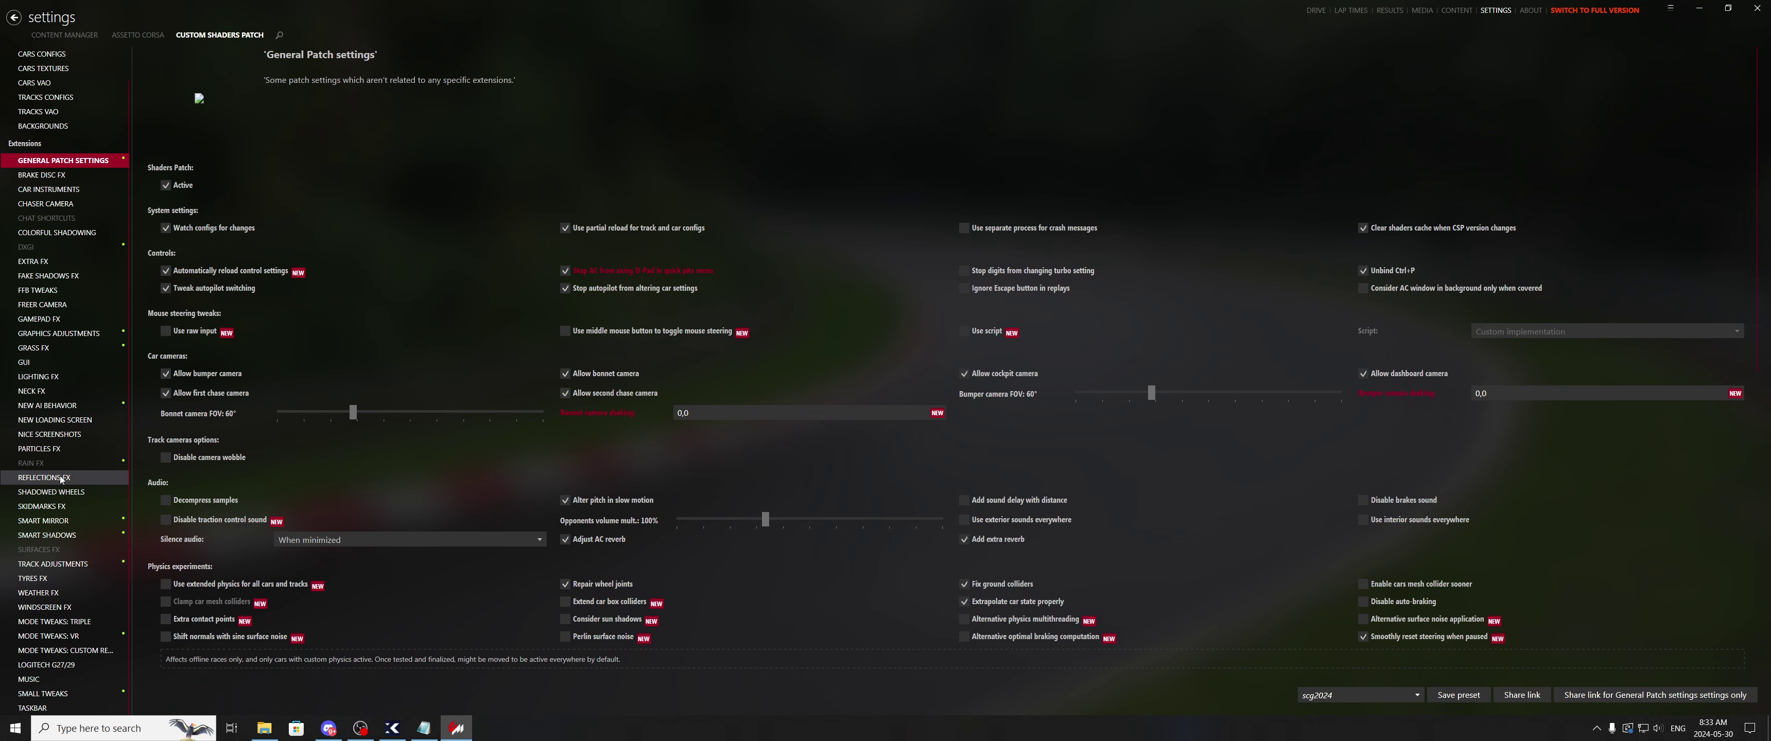
{"action": "left_click", "coordinate": [72, 493]}
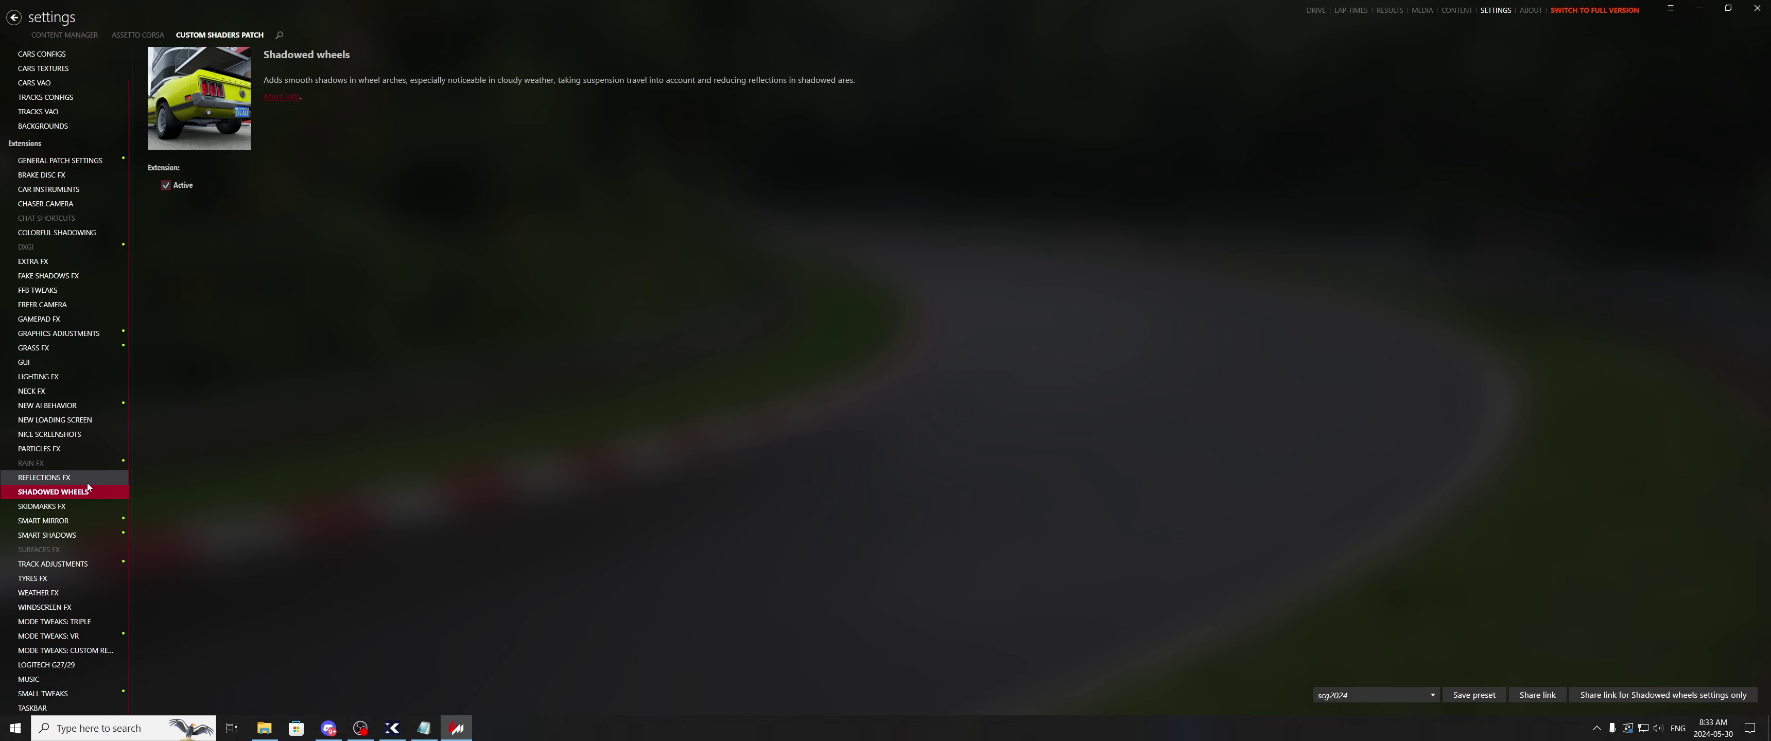
- Review the Assetto Corsa video settings and the Extra FX extension's anti-aliasing and ambient occlusion options
{"action": "left_click", "coordinate": [139, 33]}
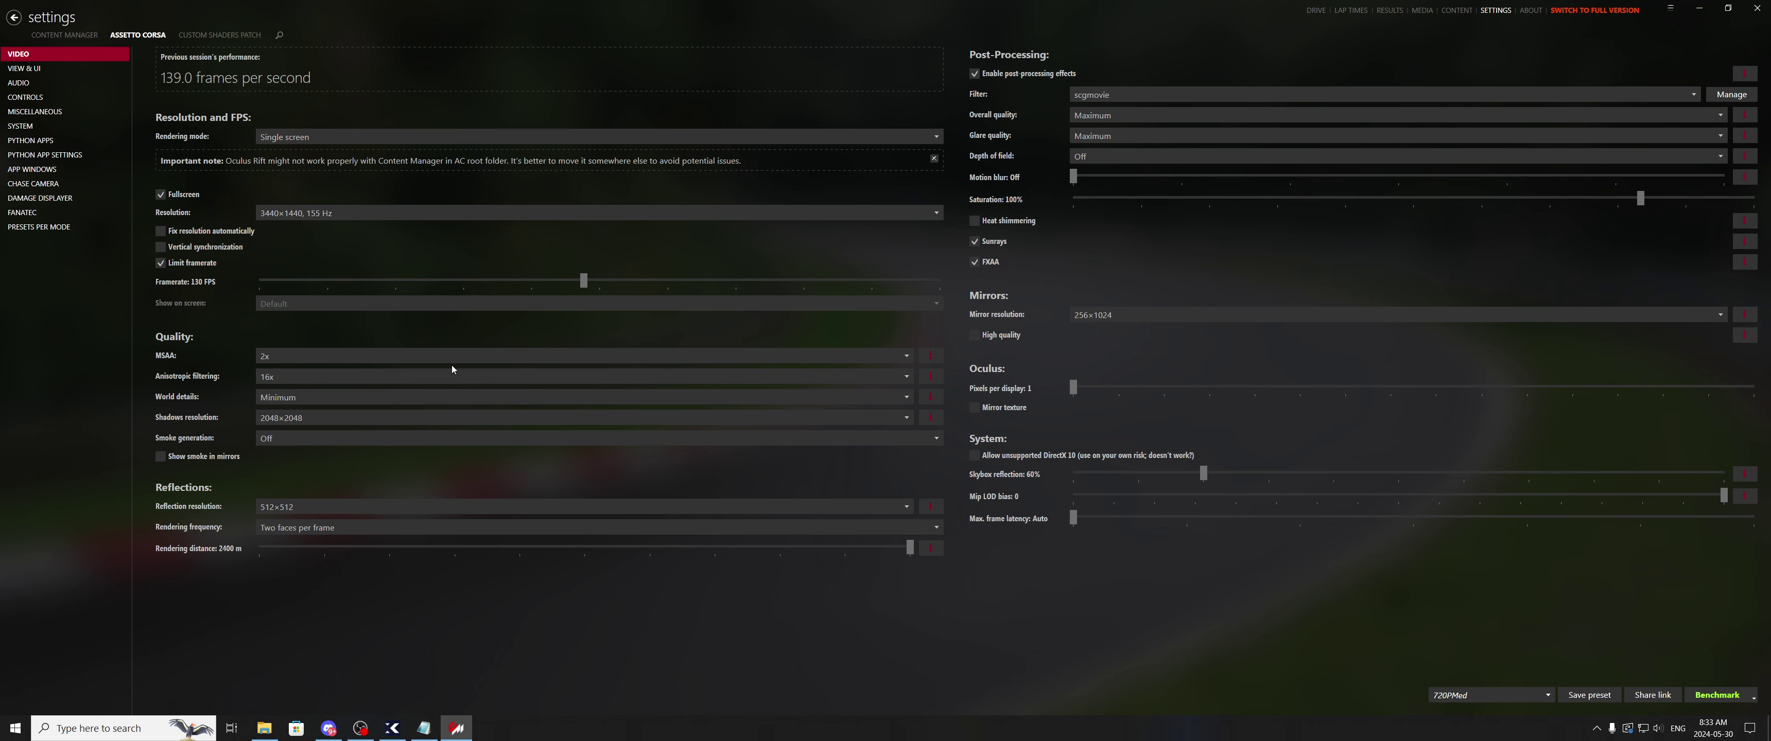
{"action": "left_click", "coordinate": [214, 35]}
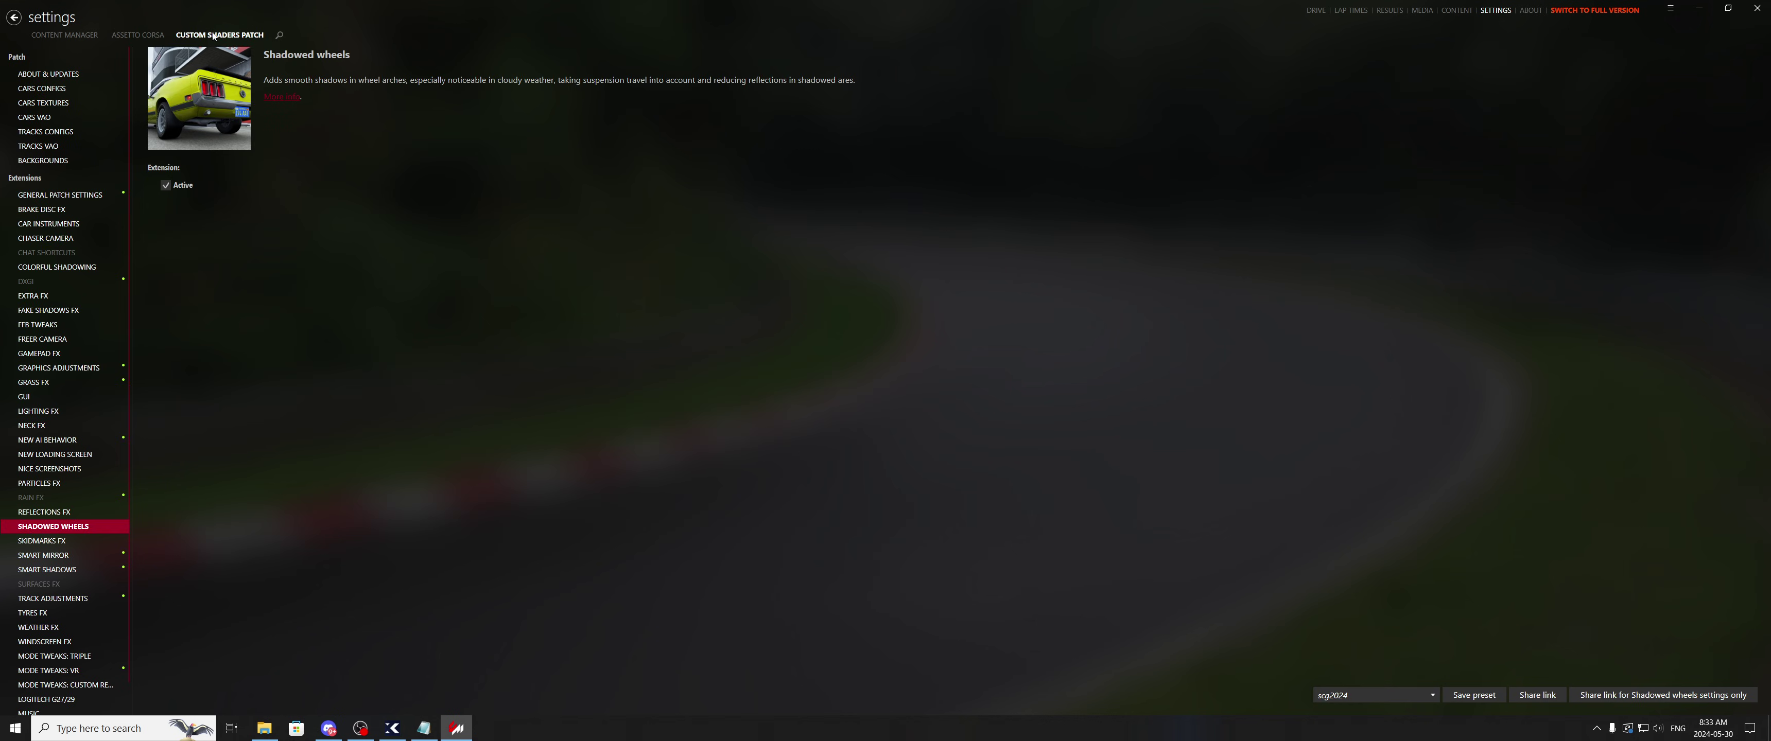
{"action": "left_click", "coordinate": [86, 293]}
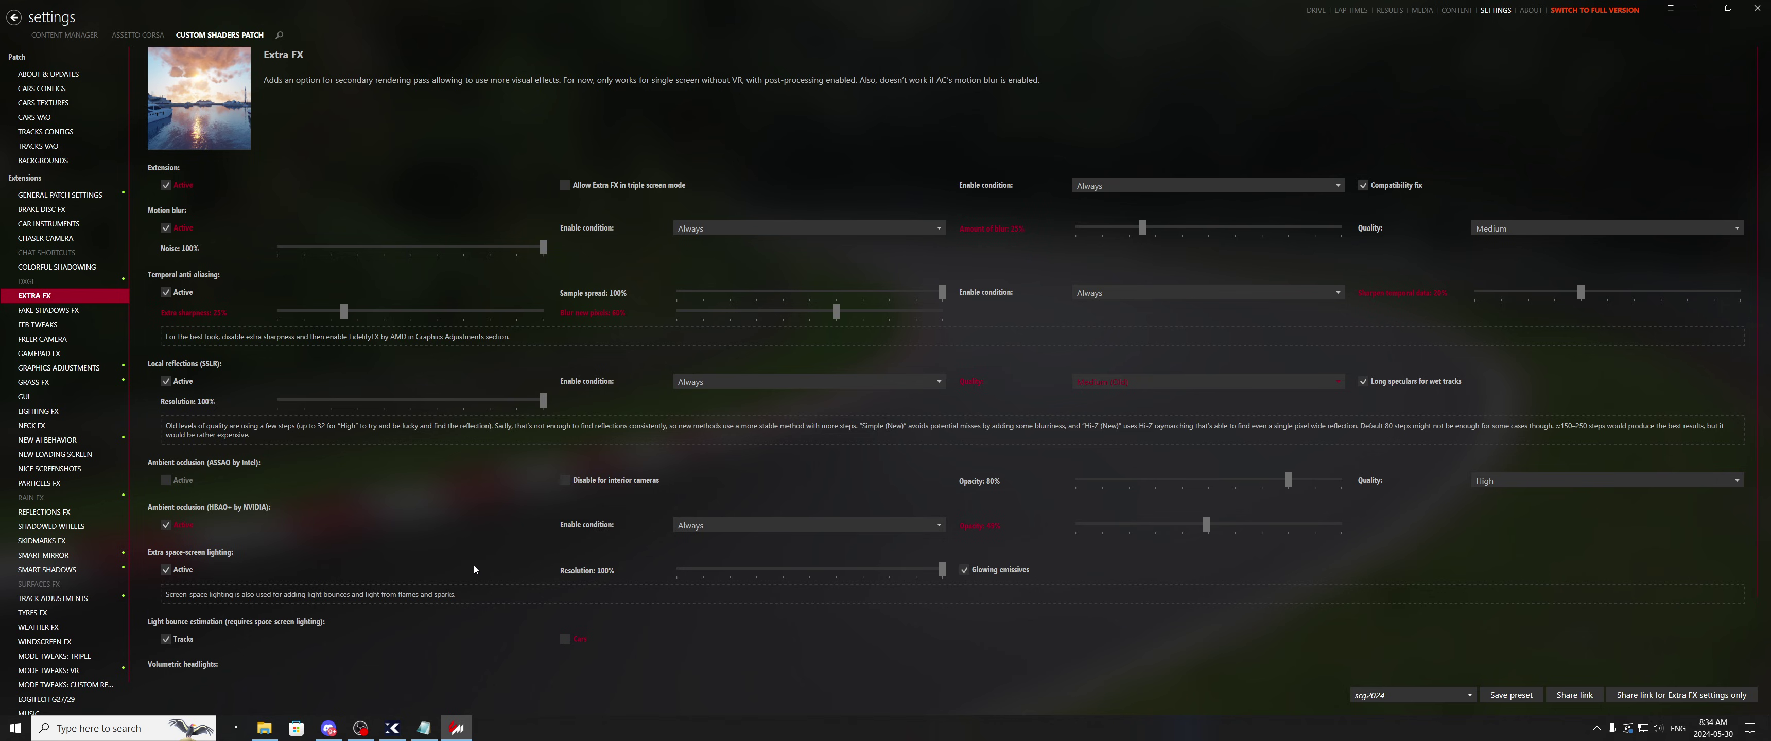
{"action": "left_click", "coordinate": [137, 34]}
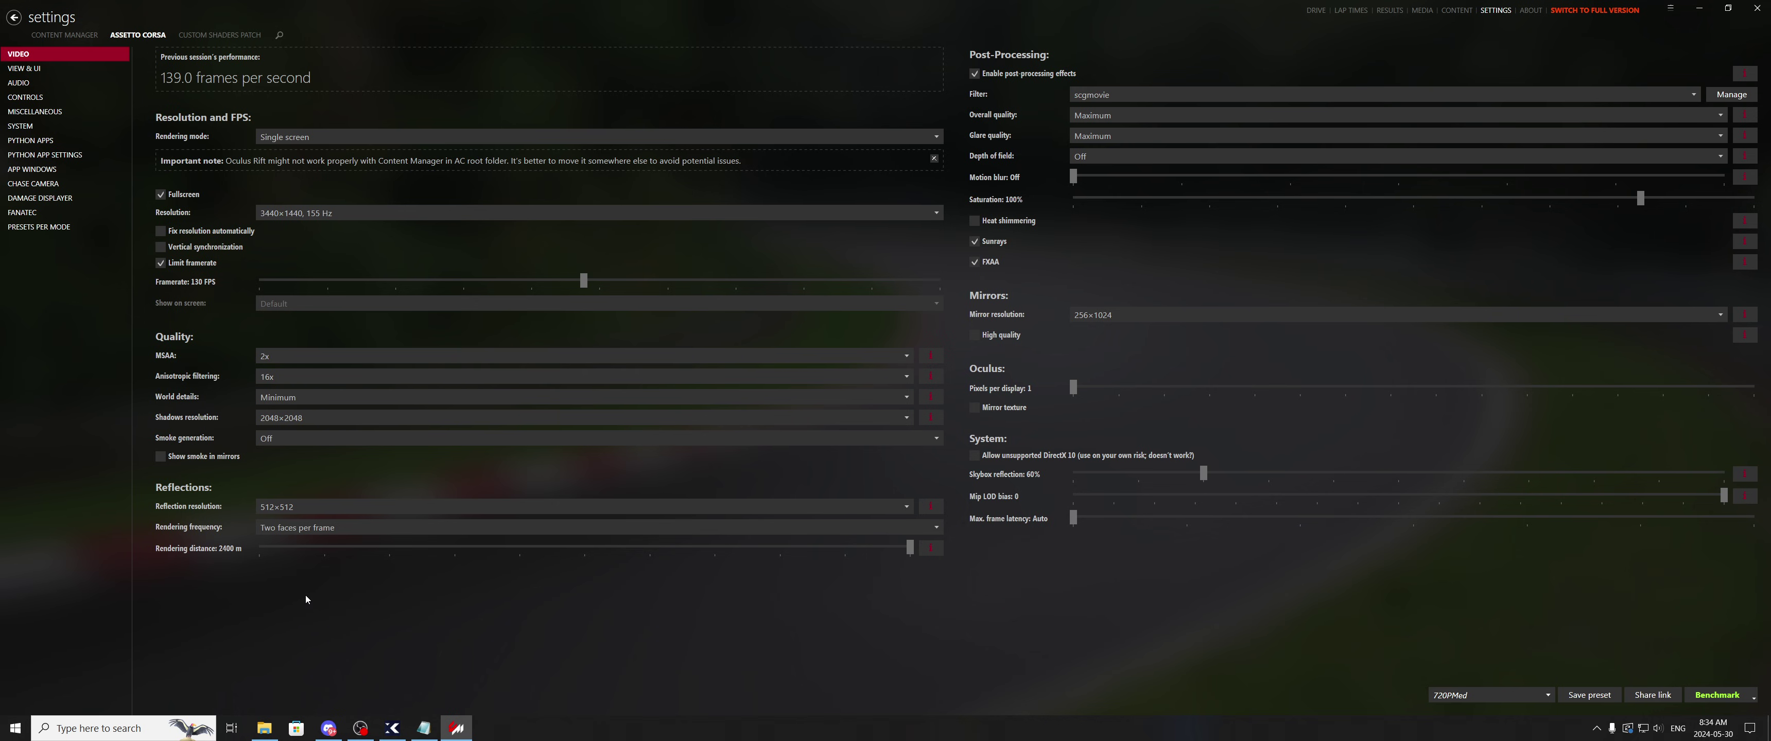
{"action": "left_click", "coordinate": [361, 728]}
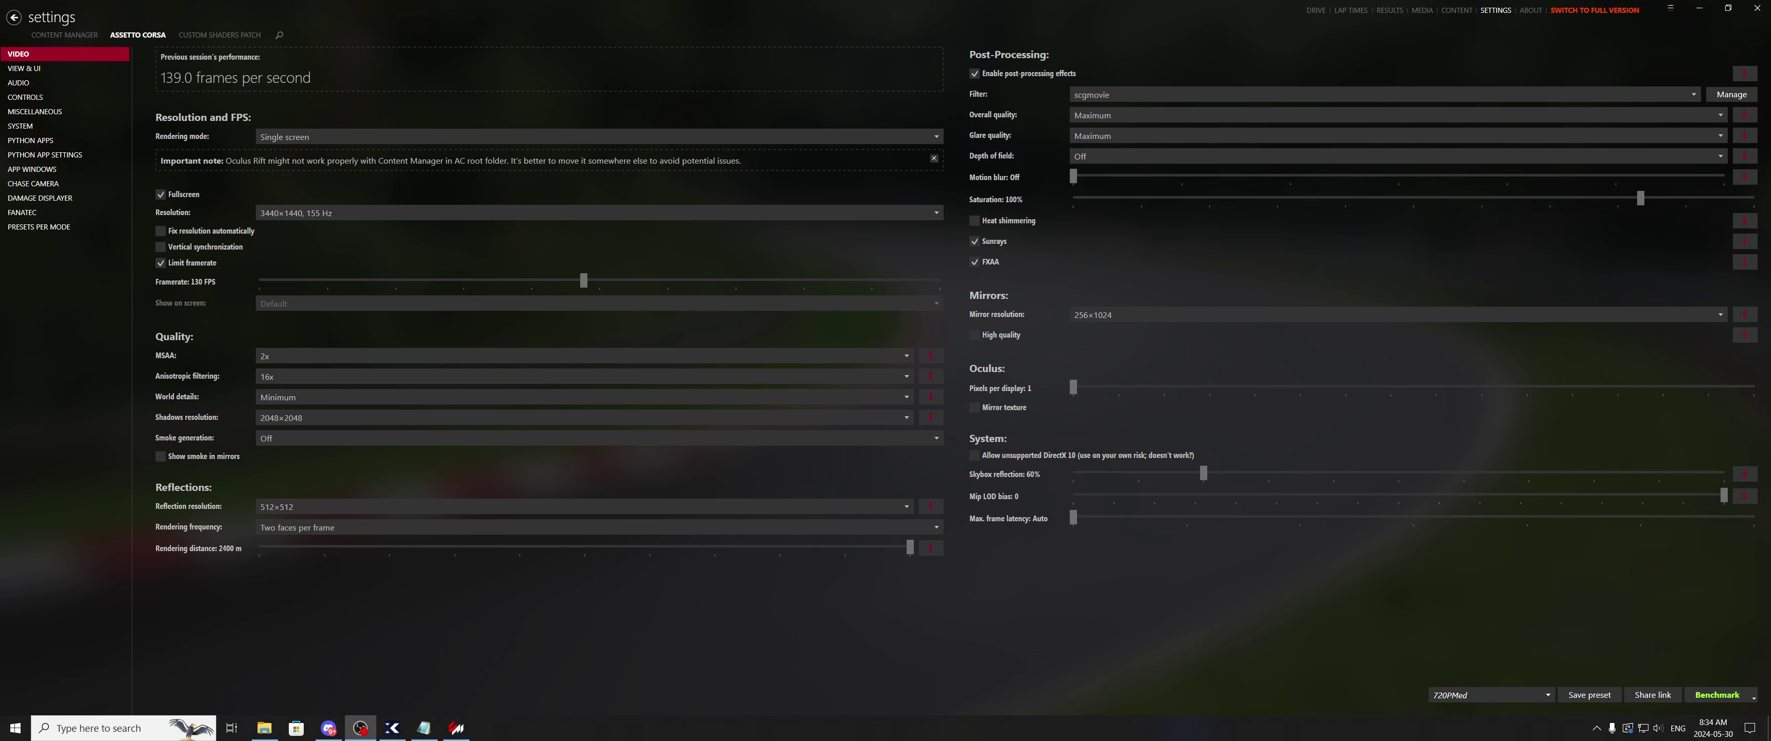